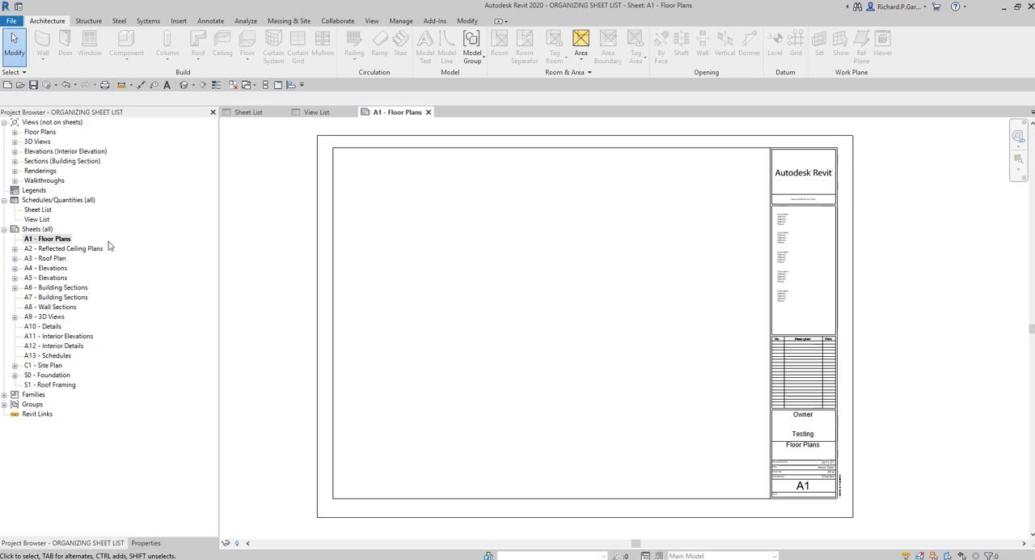
Open the existing Sheet List schedule and delete it from the project
left_click(40, 210)
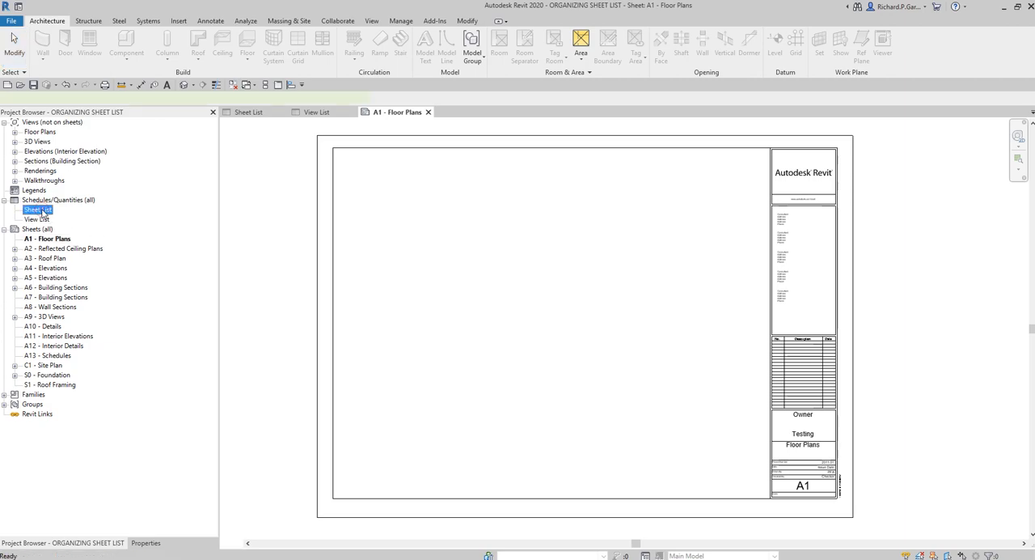
double_click(41, 210)
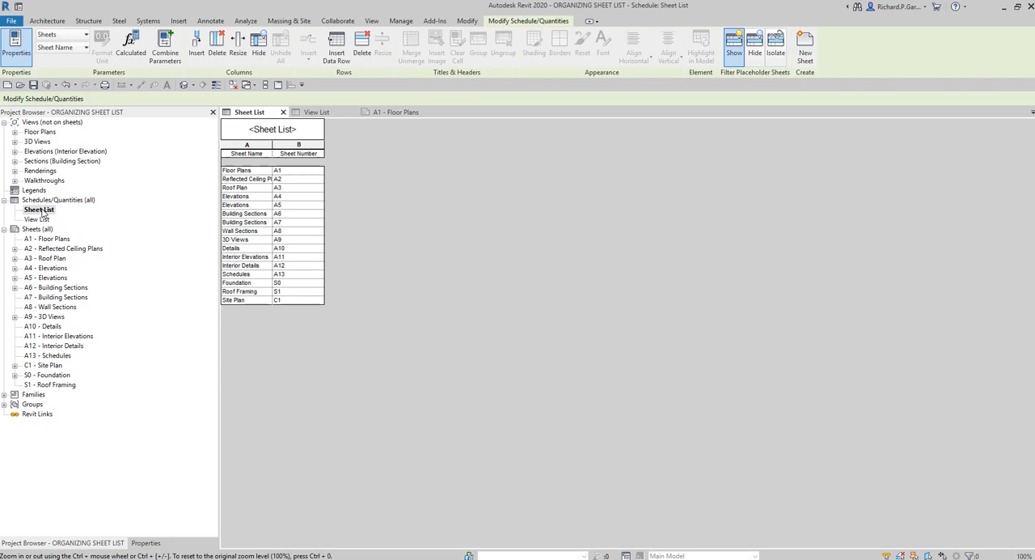
right_click(42, 212)
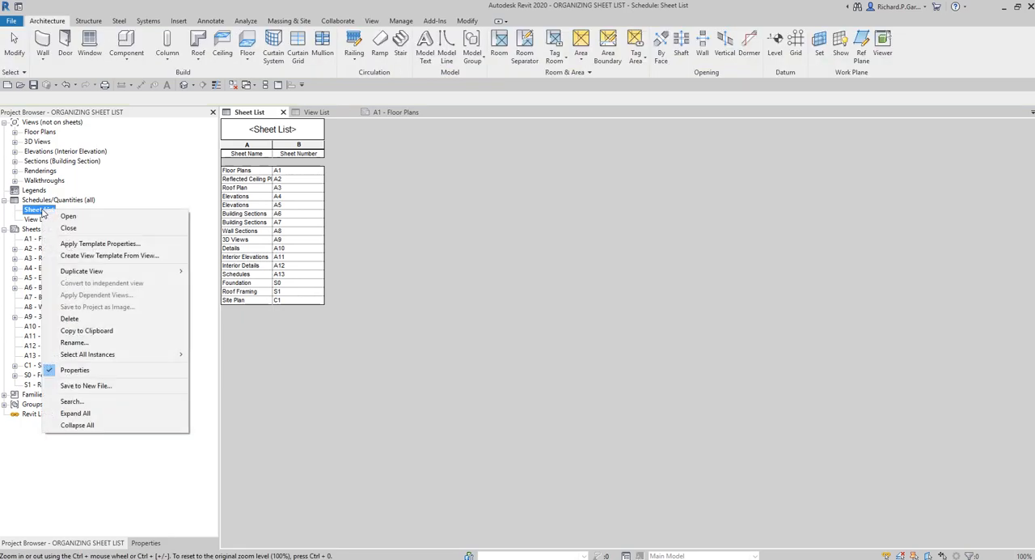
left_click(104, 320)
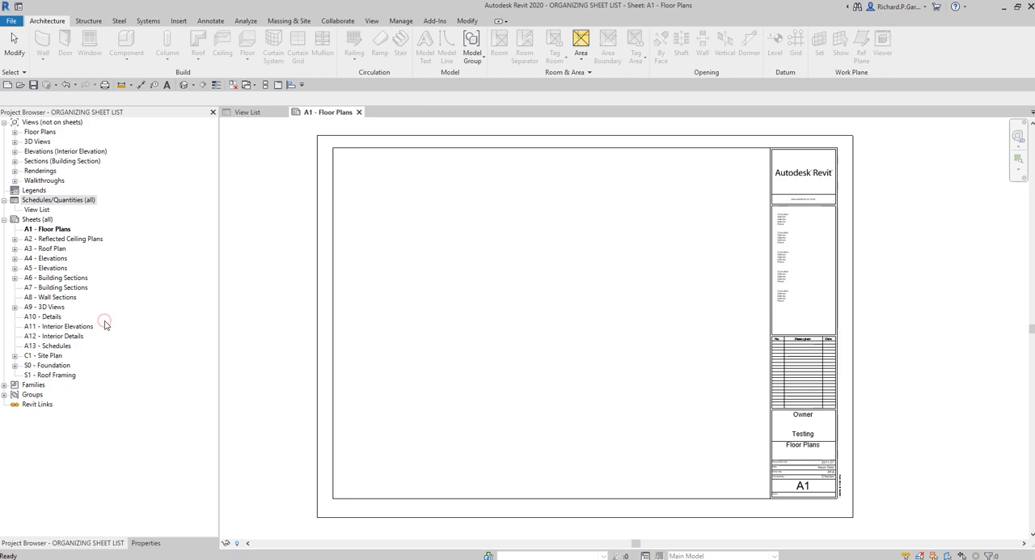
Create a new sheet list with the Sheet Name and Sheet Number fields and widen its Sheet Name column to fit the names
right_click(45, 202)
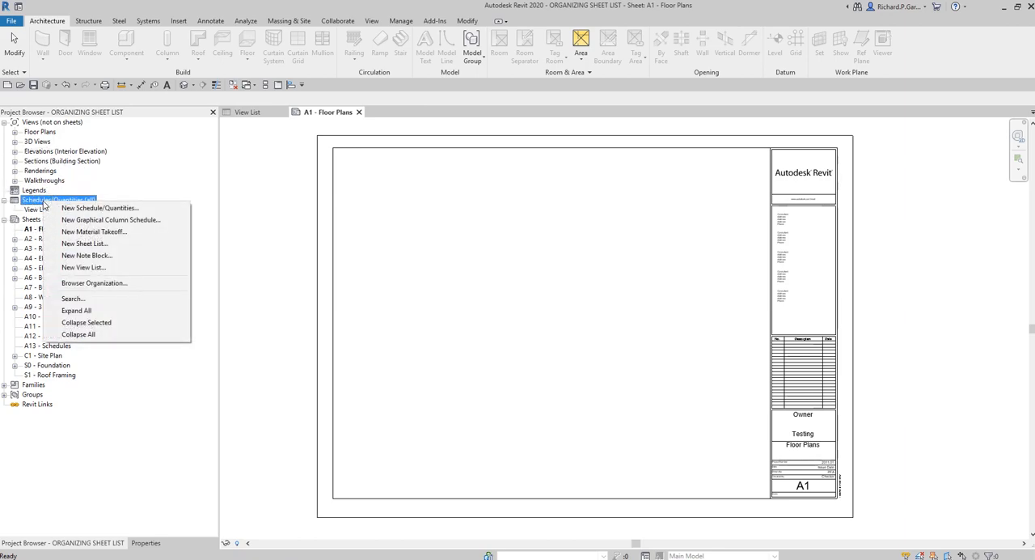
left_click(74, 245)
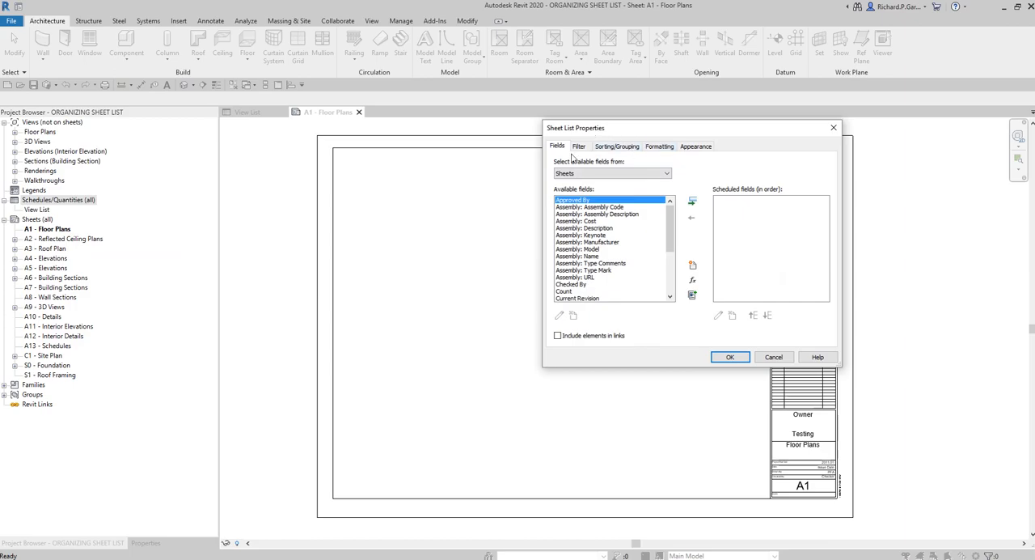
key("ctrl")
left_click_drag(670, 229, 670, 270)
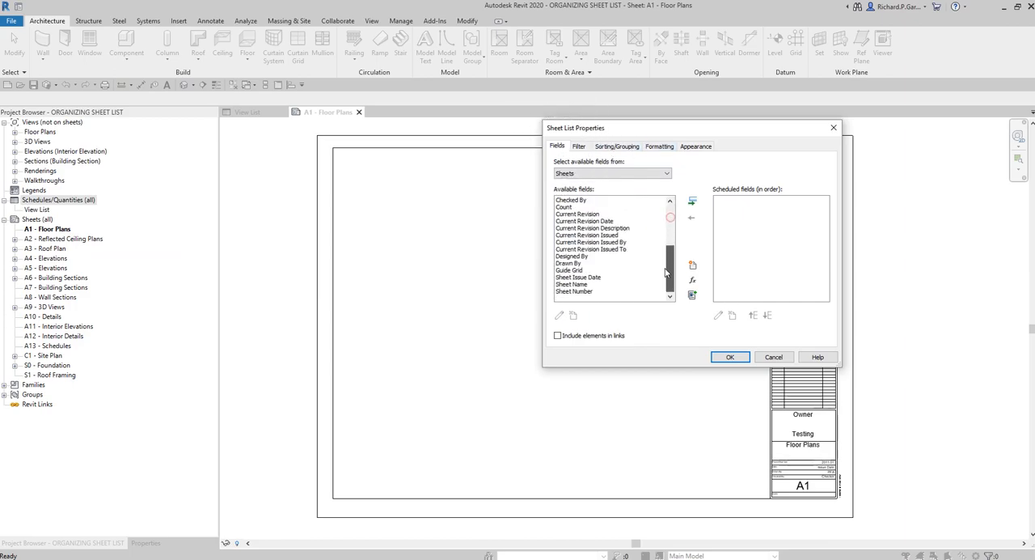
left_click(582, 284)
left_click(586, 292, "shift")
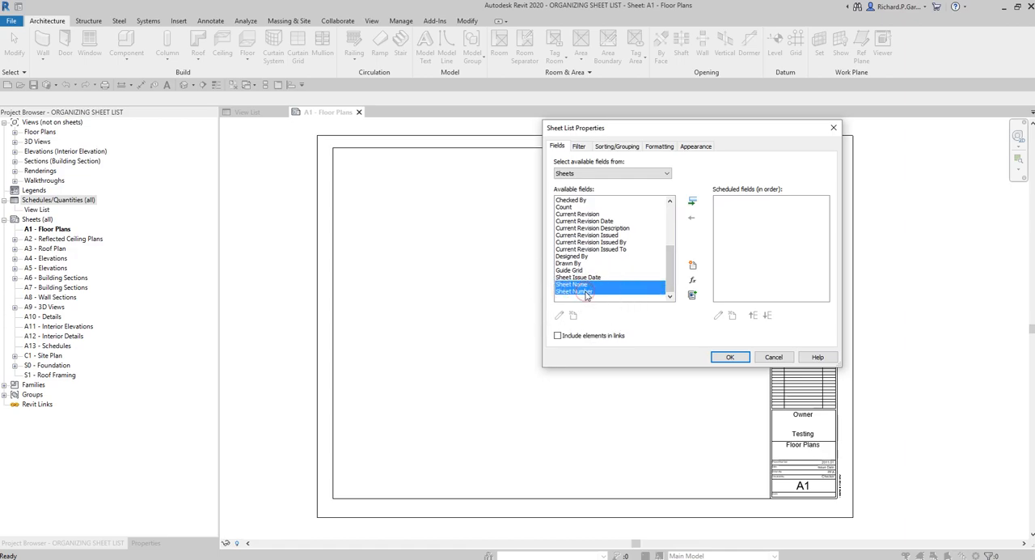
left_click(692, 206)
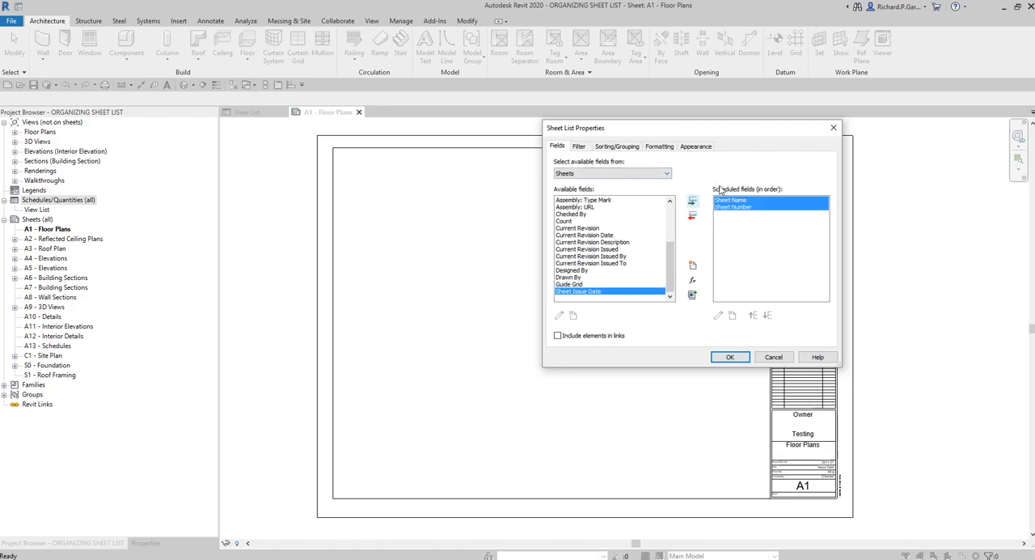
left_click(730, 357)
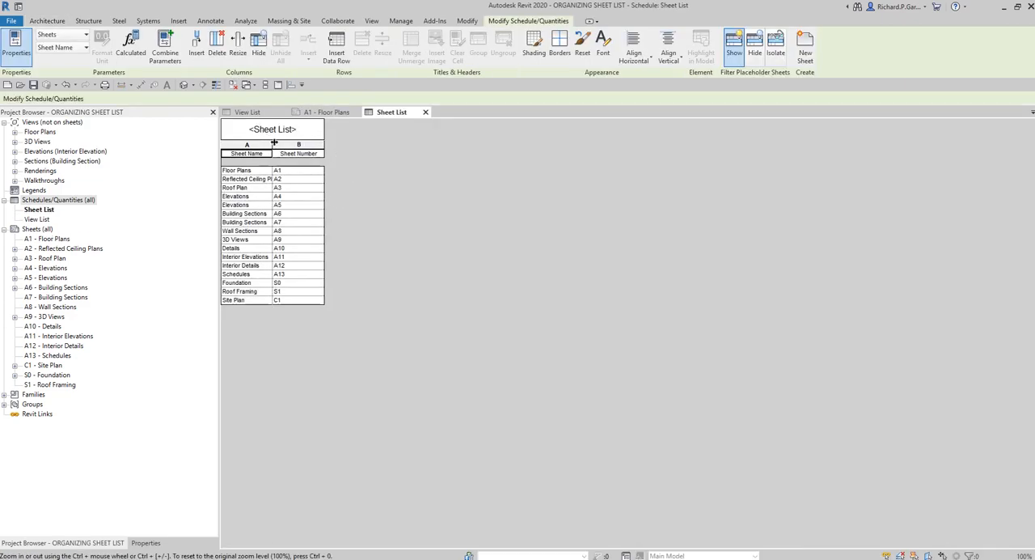
left_click_drag(271, 146, 296, 147)
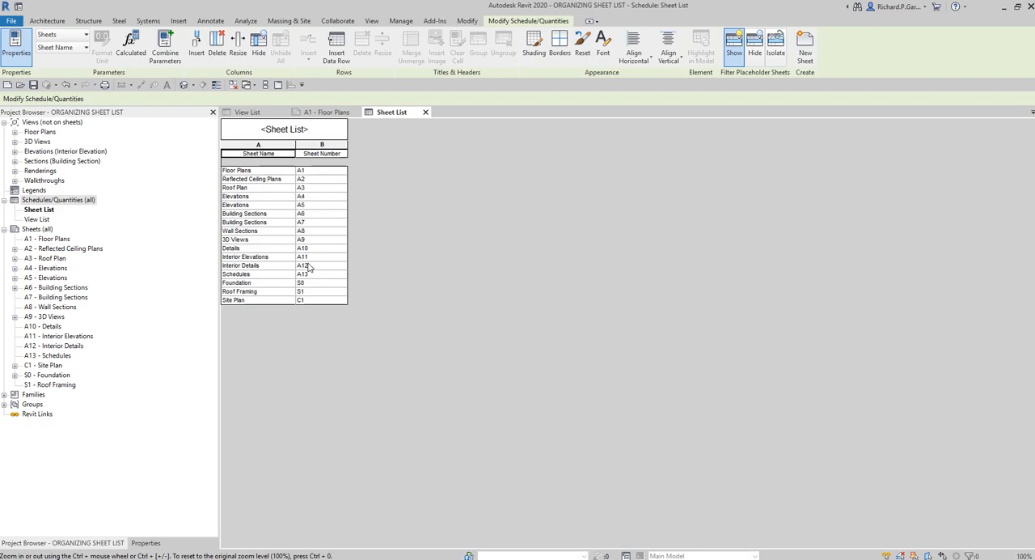
Insert a data row in the sheet list and give it sheet number G1 and the name Cover Sheet
left_click(341, 52)
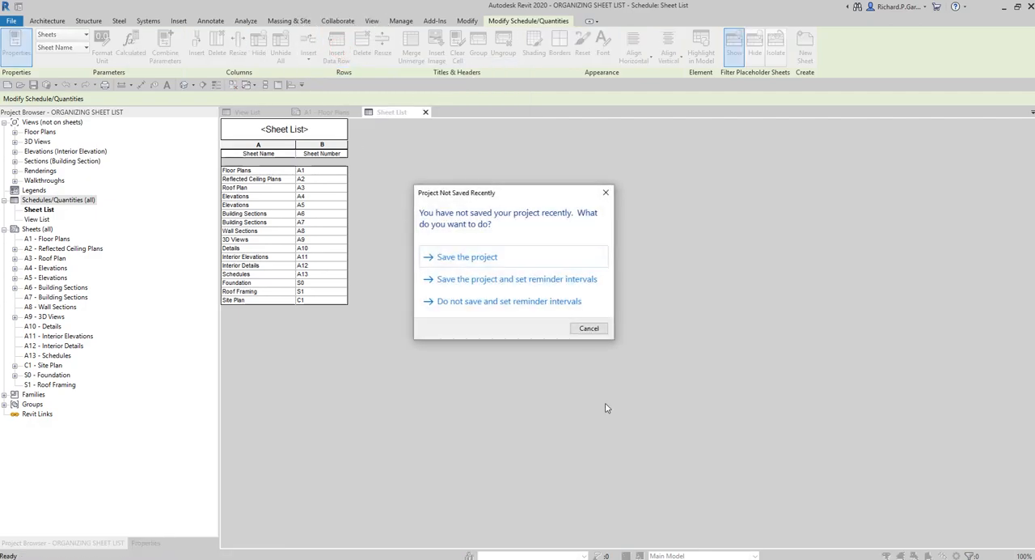
left_click(589, 327)
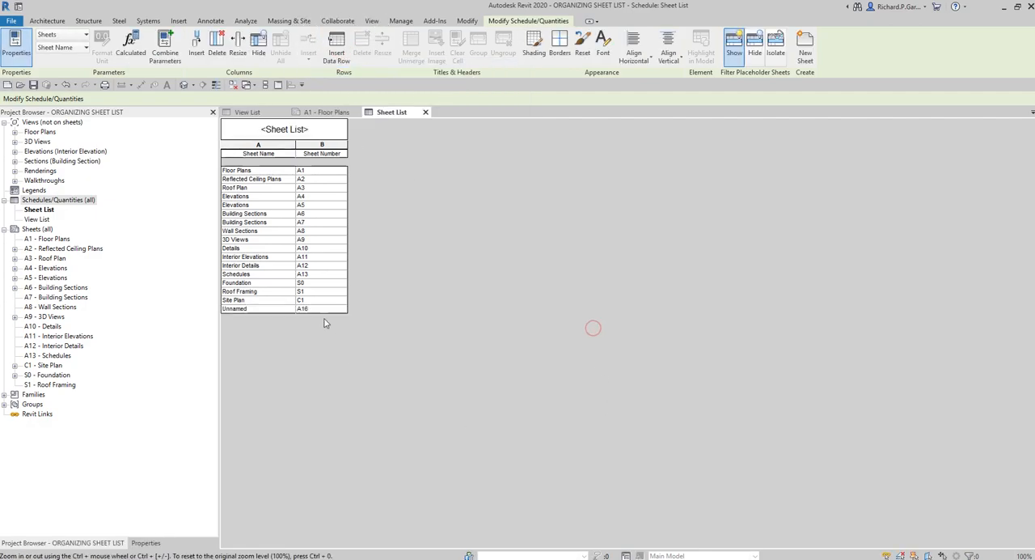
left_click(256, 314)
left_click(318, 313)
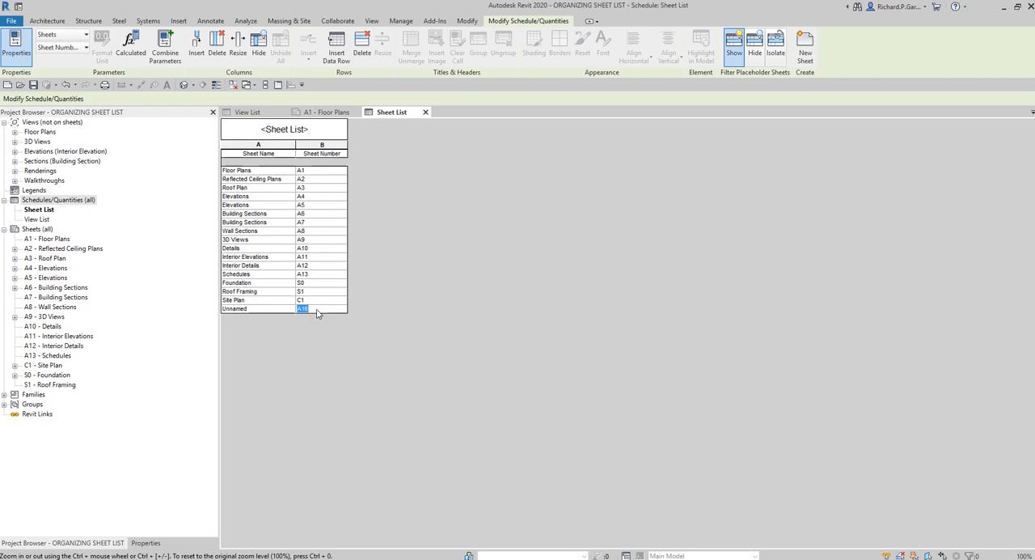
type("S")
type("G1")
key("Return")
left_click(257, 309)
type("Cov")
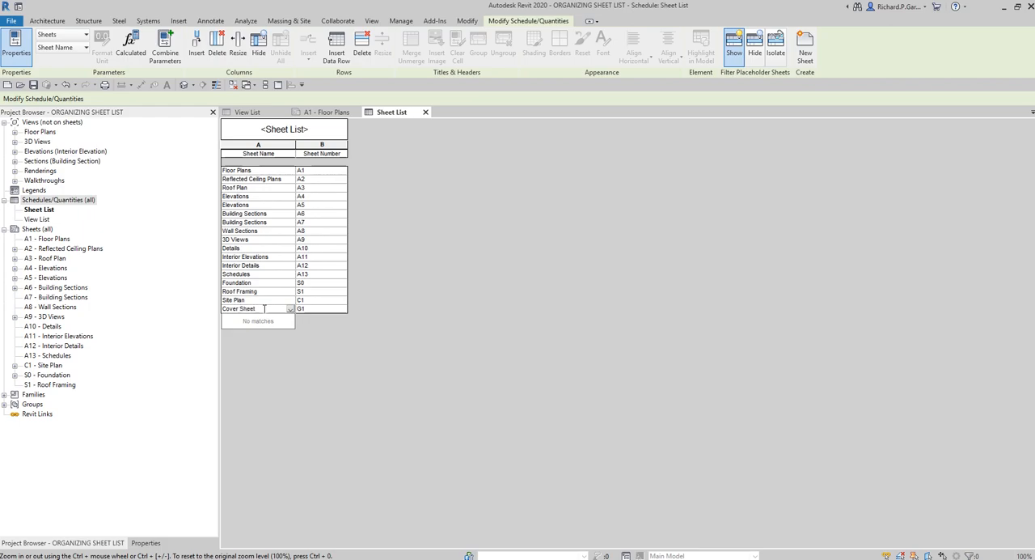
key("Return")
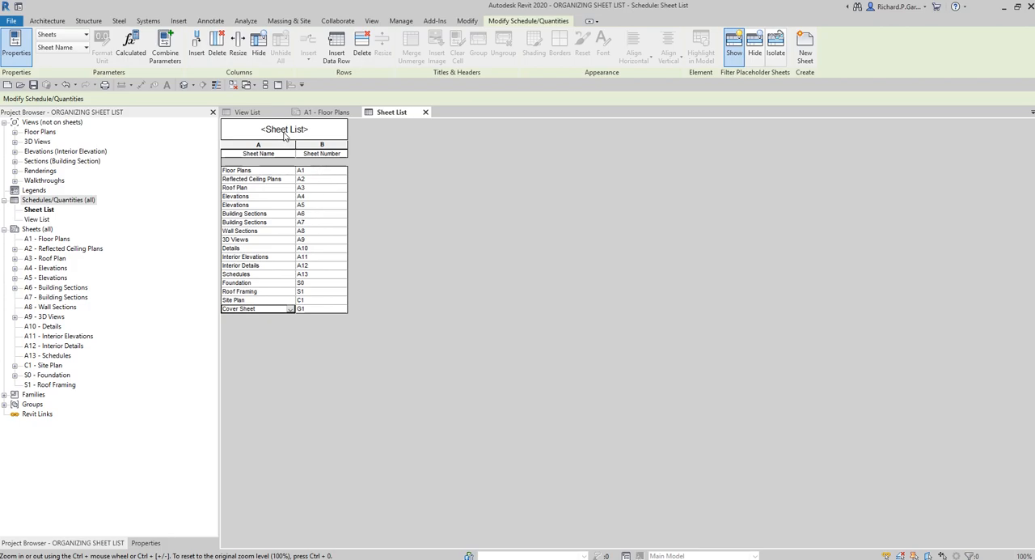
Compare the rows of the sheet list with the sheets and their order in the project
left_click(263, 171)
left_click(259, 223)
left_click(57, 239)
left_click(58, 249)
left_click(54, 268)
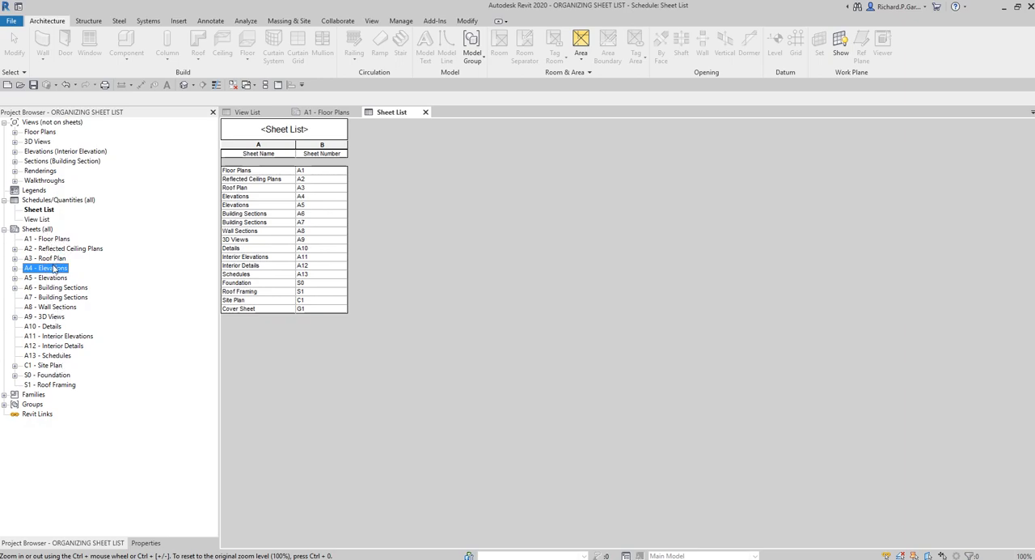
left_click(54, 270)
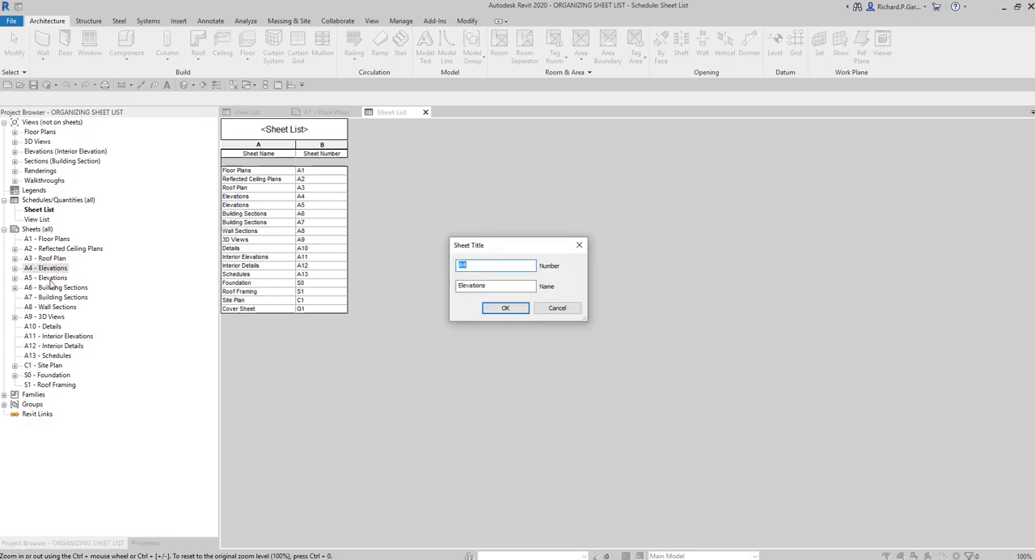
key("Escape")
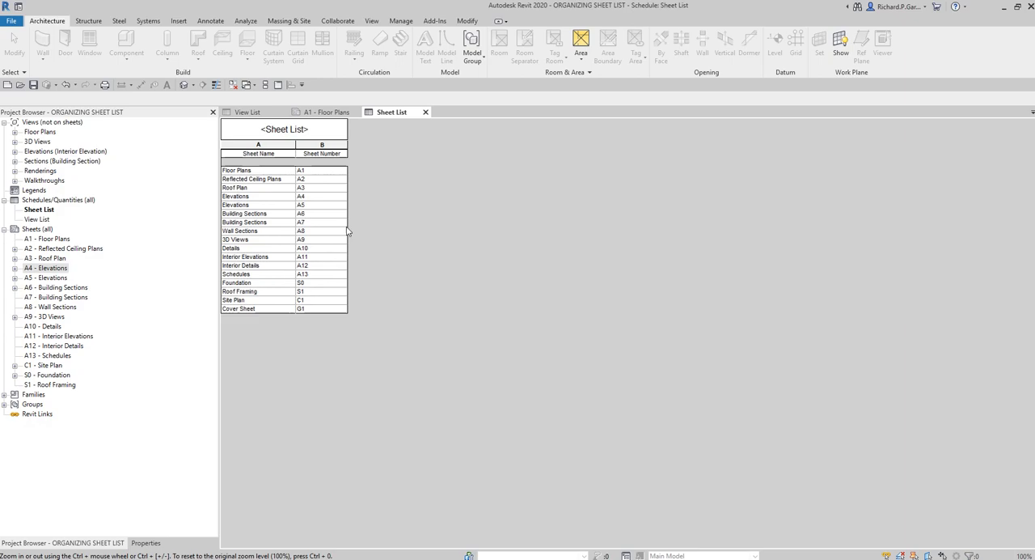
left_click(269, 142)
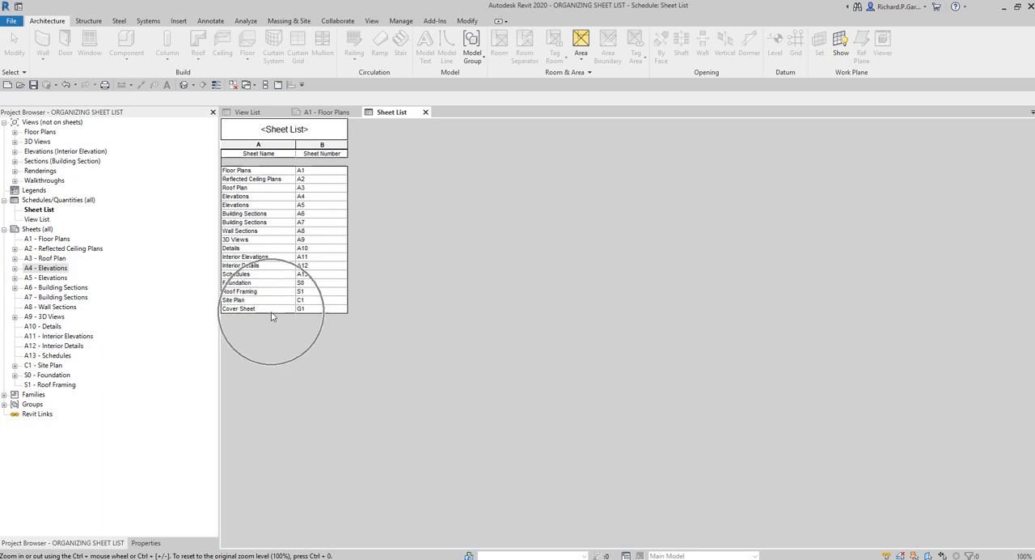
left_click(249, 171)
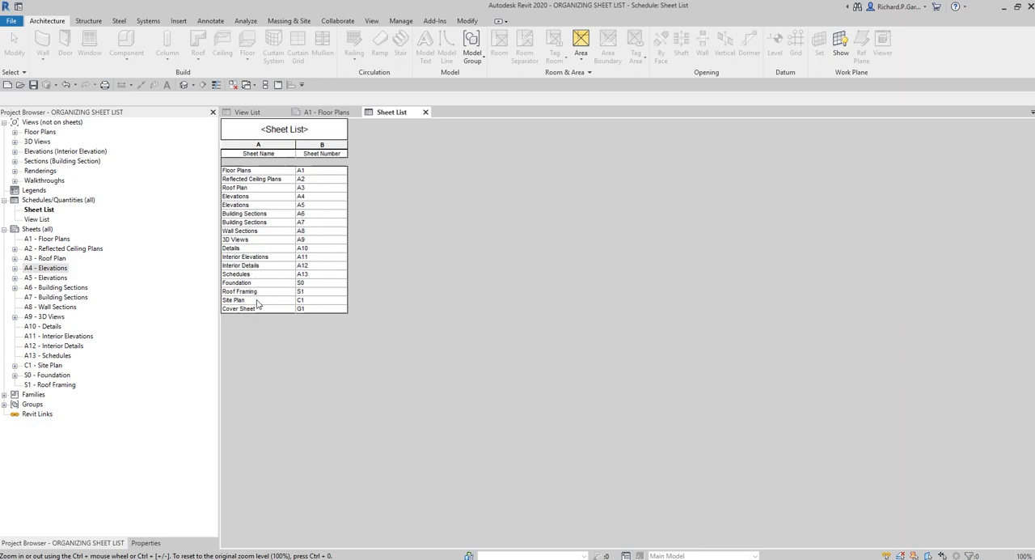
Sort the sheet list by Sheet Number in ascending order
left_click(147, 542)
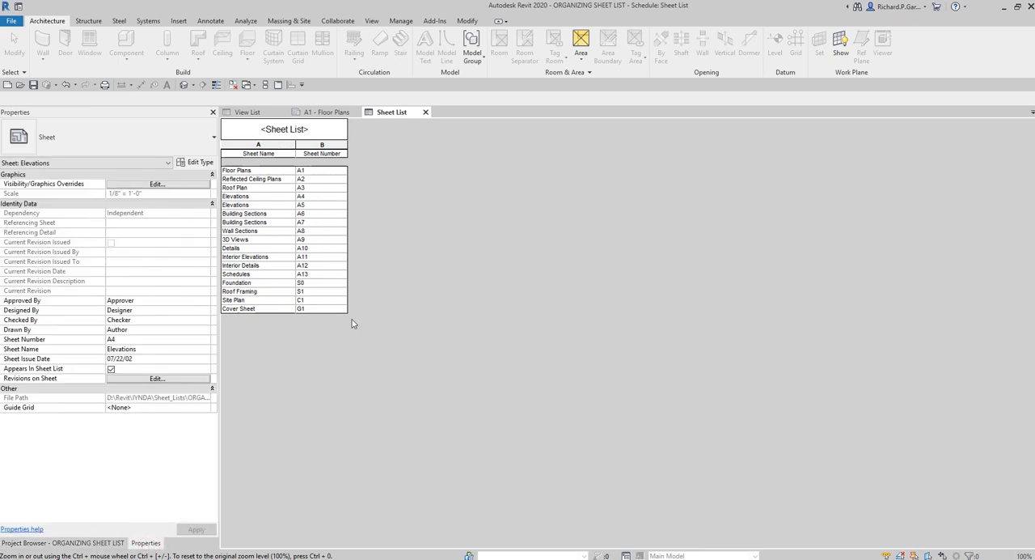
left_click(450, 289)
key("ctrl")
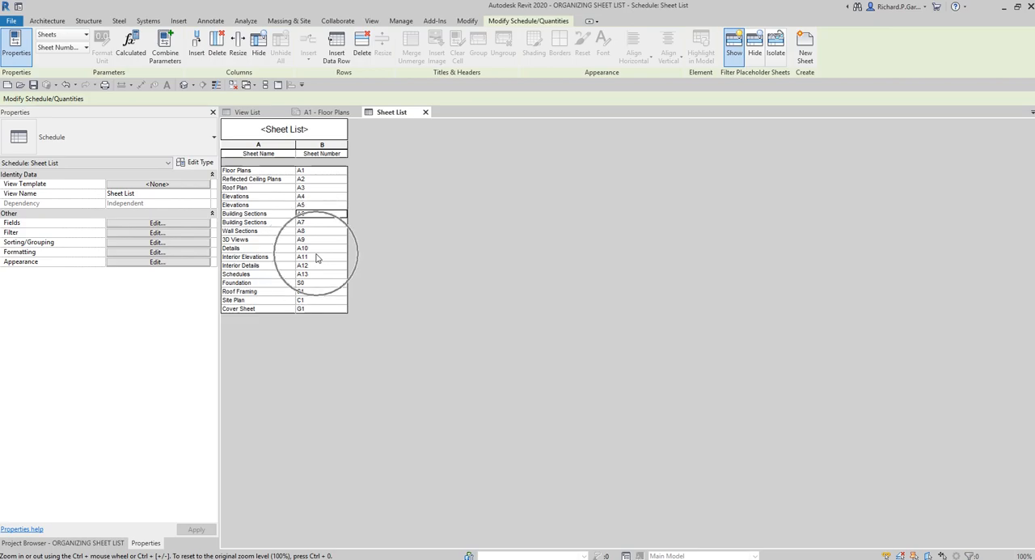
left_click(149, 244)
left_click(150, 243)
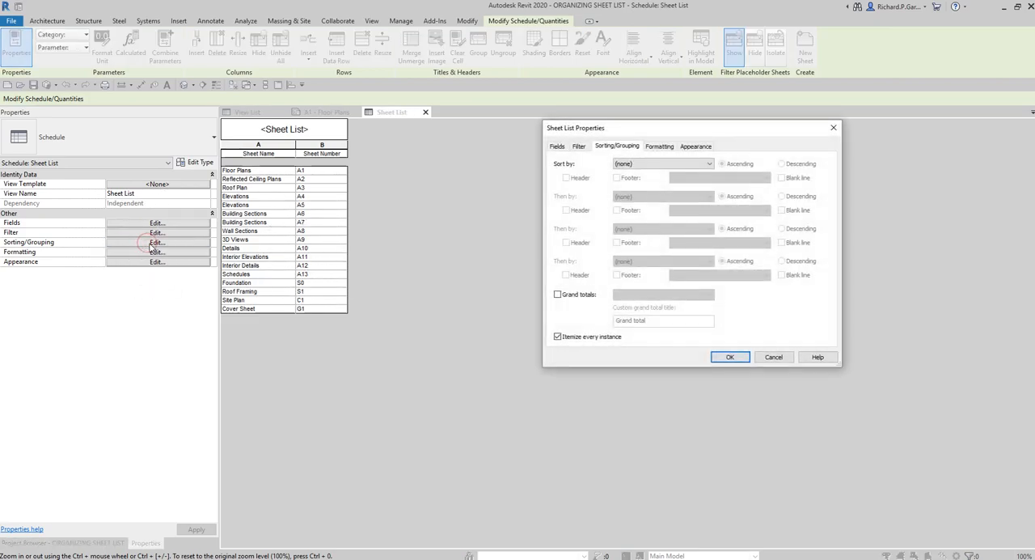
left_click_drag(642, 131, 543, 134)
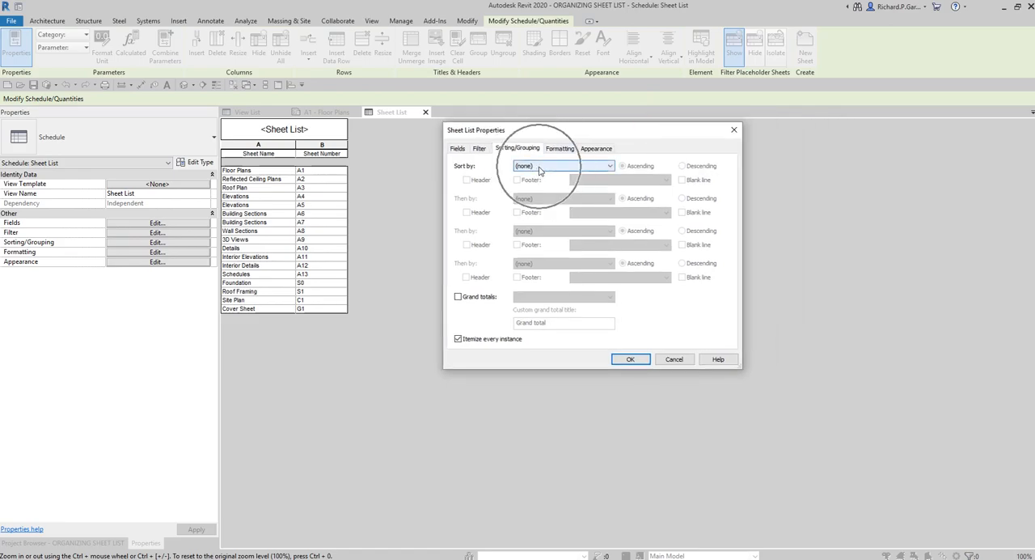
left_click(540, 168)
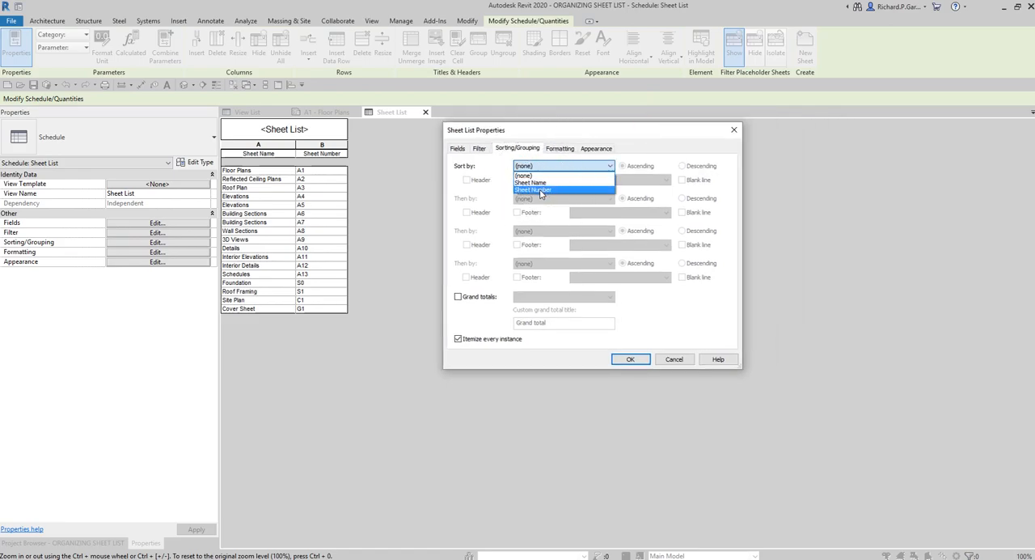
left_click(540, 193)
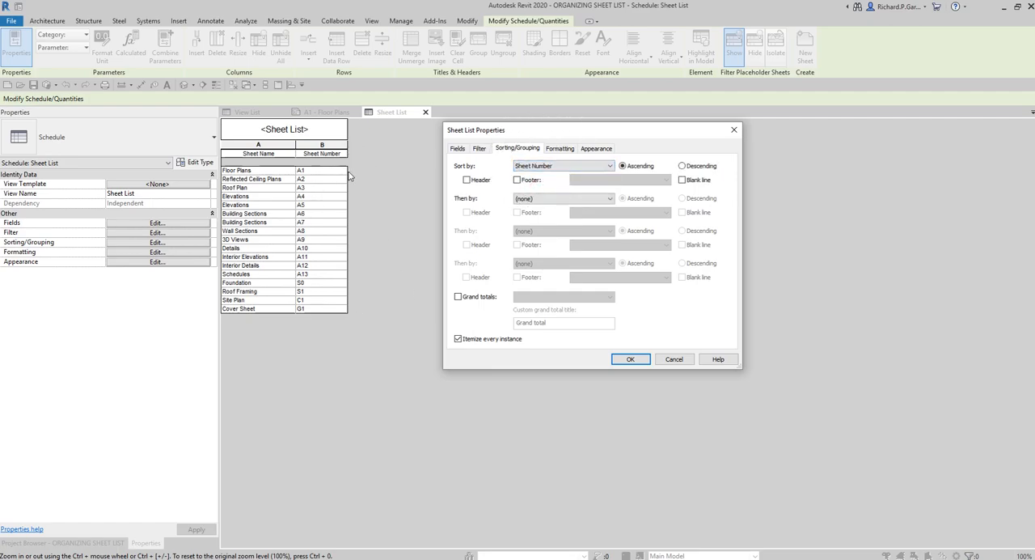
left_click(632, 359)
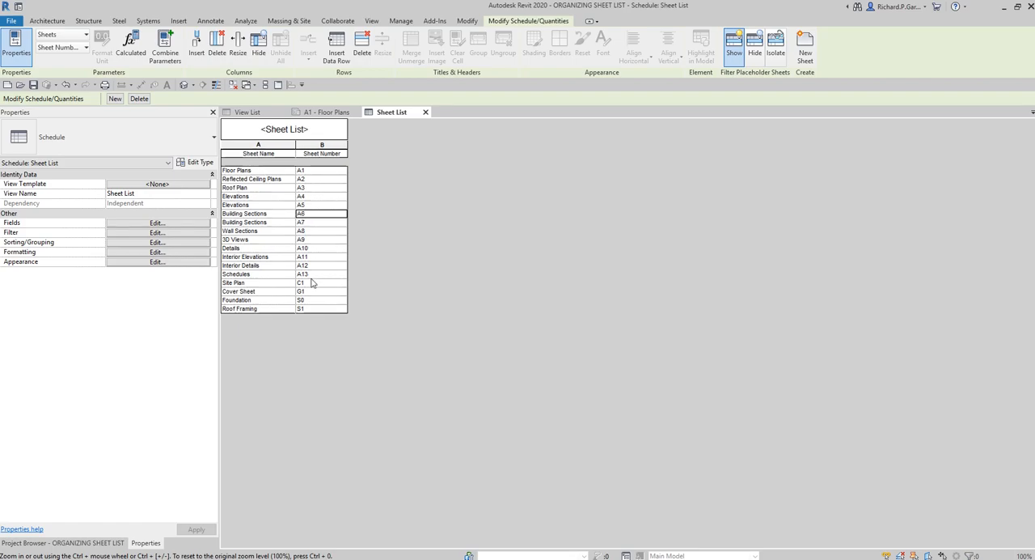
Add a project parameter named Sheet Organizer, with parameter type Number, to the sheet list's fields
key("ctrl")
left_click(31, 223)
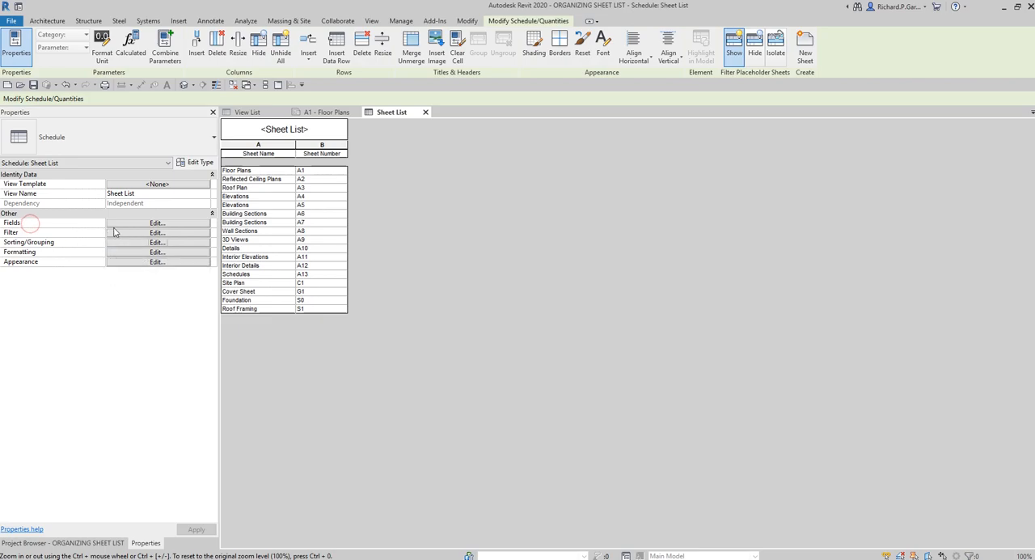
left_click(121, 223)
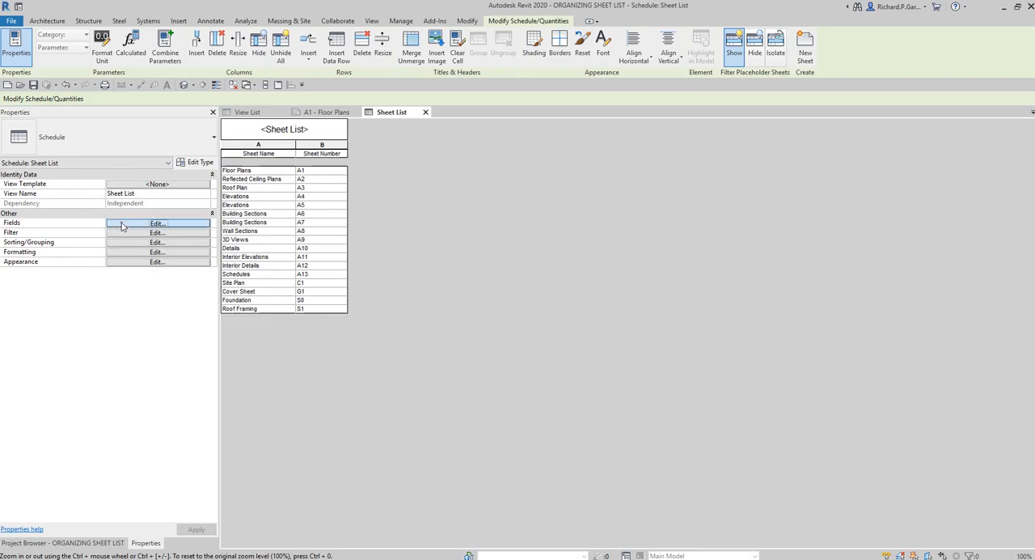
key("ctrl")
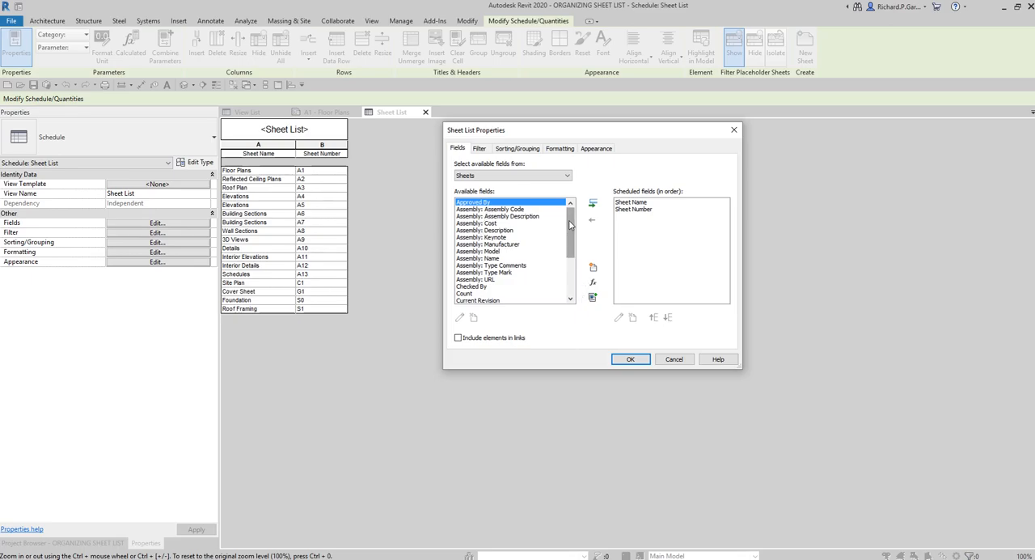
scroll(570, 225, "down", 3)
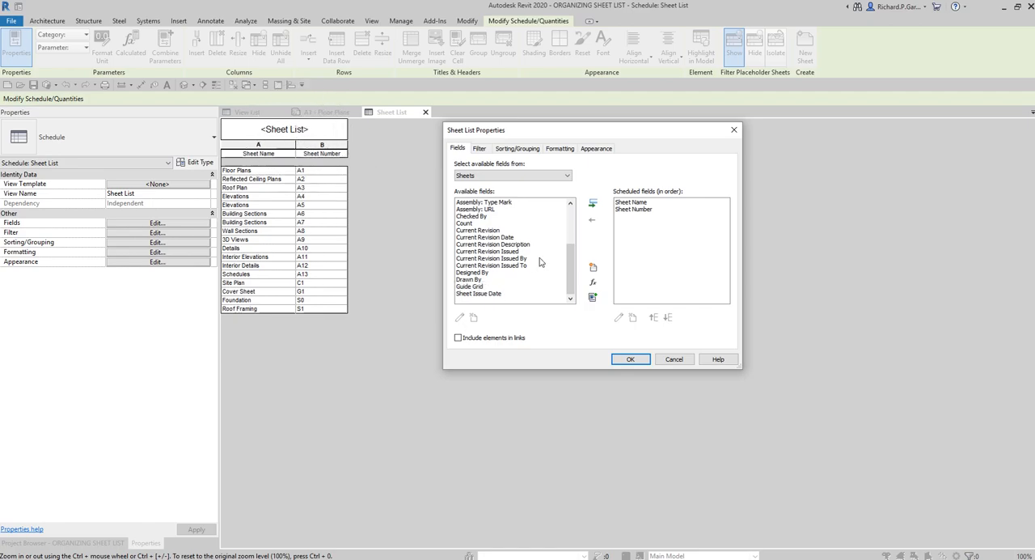
left_click_drag(569, 256, 568, 212)
left_click(593, 239)
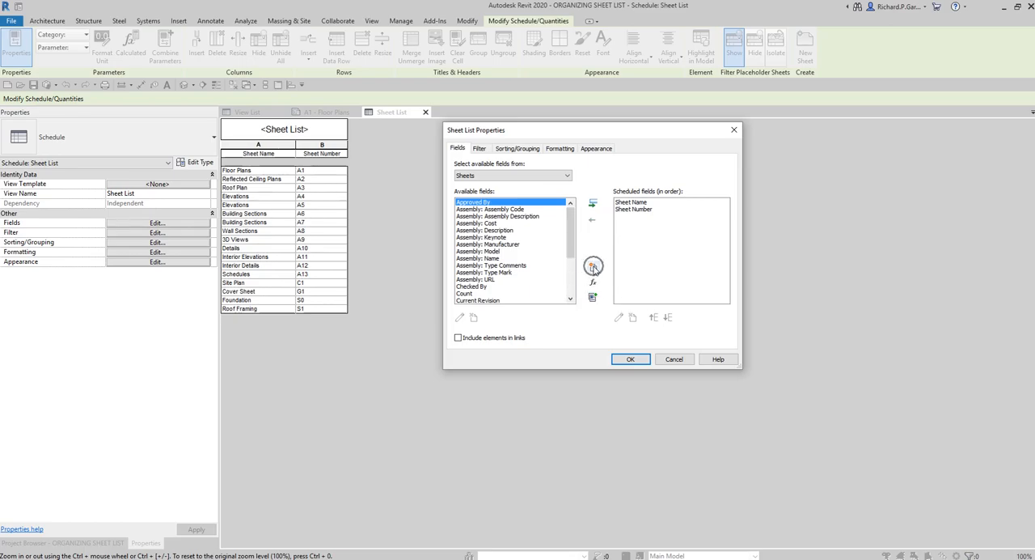
left_click(593, 268)
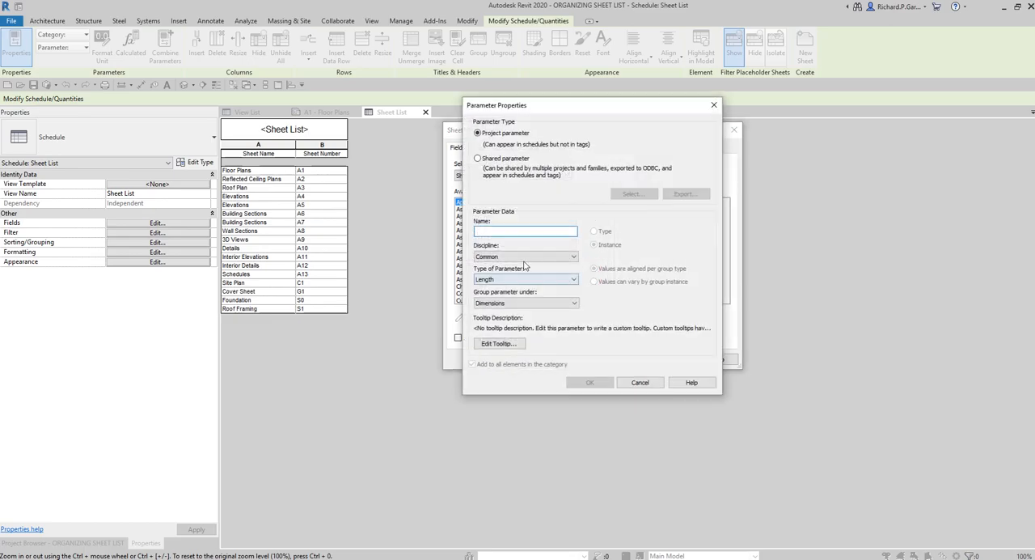
left_click(490, 232)
type("Sheet Organizer")
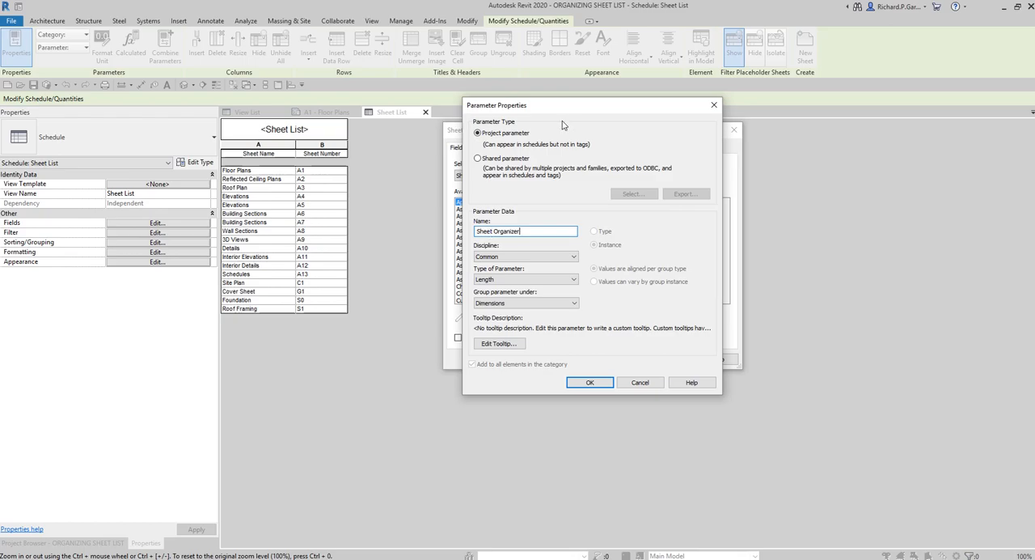
left_click(503, 279)
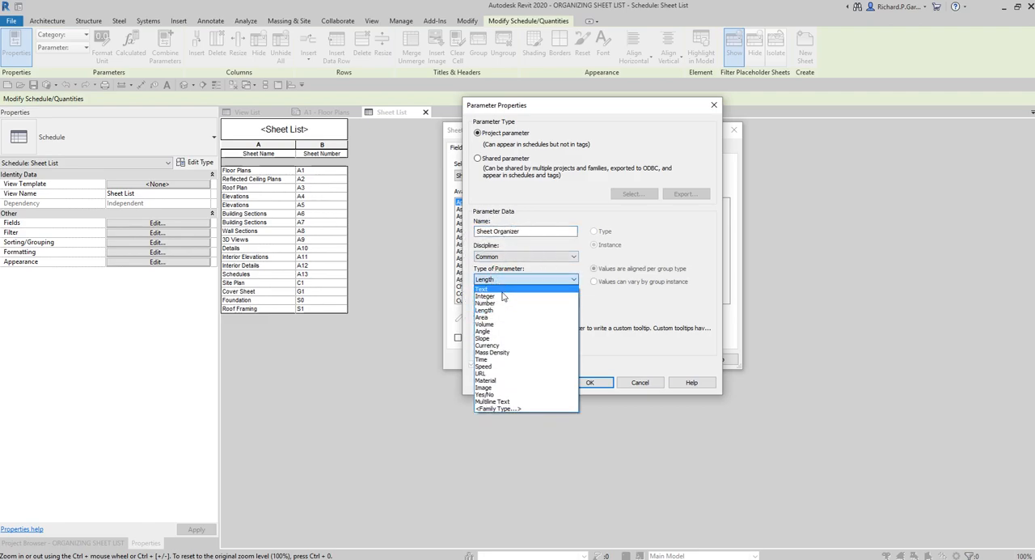
left_click(500, 304)
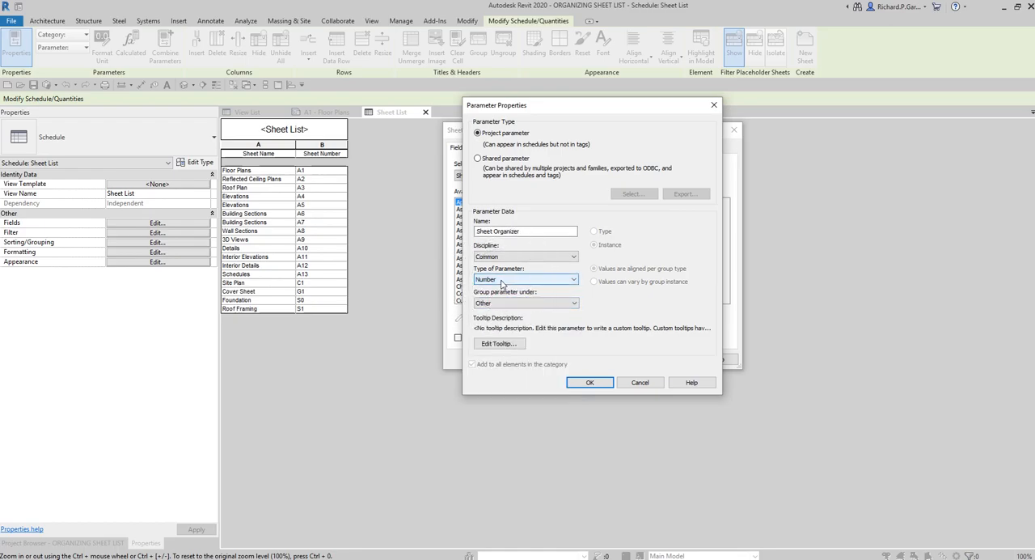
left_click(588, 383)
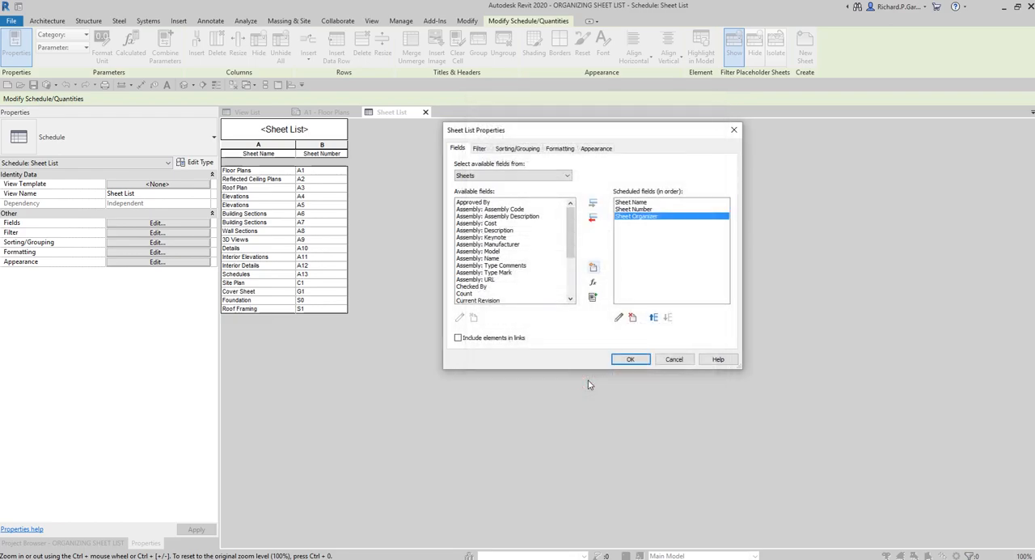
Check the available and scheduled fields for Sheet Organizer and apply the field changes to the sheet list
left_click(506, 245)
left_click_drag(569, 220, 568, 257)
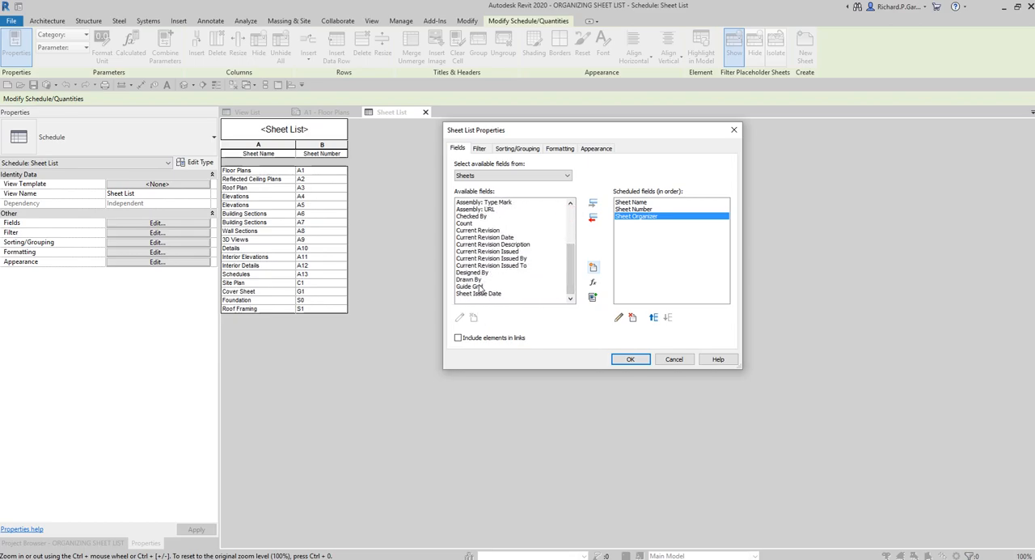
left_click_drag(569, 269, 571, 254)
left_click(645, 219)
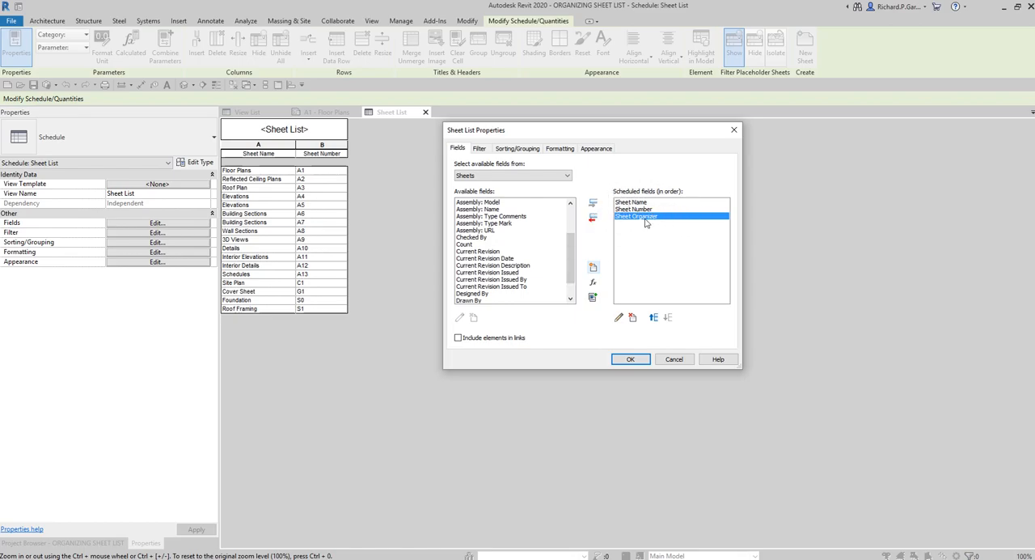
left_click(645, 219)
left_click(646, 219)
left_click(648, 216)
left_click(628, 361)
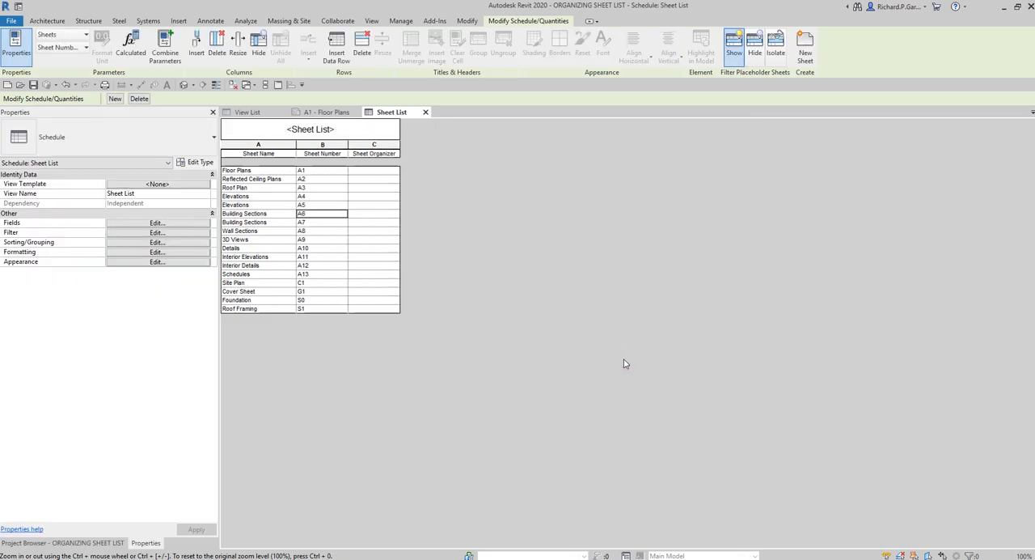
Enter Sheet Organizer value 2 for the Site Plan and 1 for the Cover Sheet
left_click(373, 157)
left_click(257, 292)
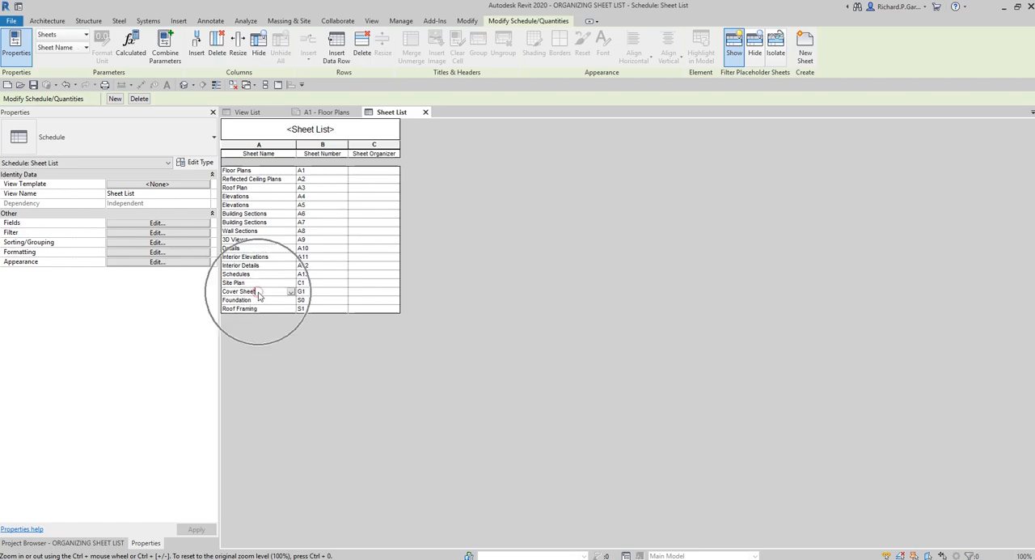
left_click(360, 292)
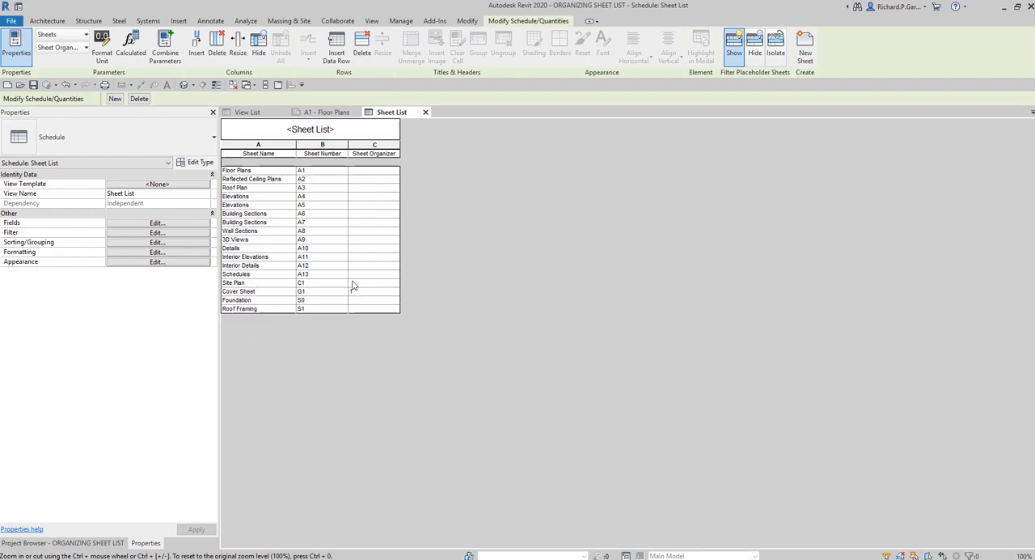
type("2")
left_click(372, 293)
left_click(375, 302)
Sort the sheet list by Sheet Organizer and then by Sheet Number, both in ascending order
left_click(151, 245)
key("ctrl")
key("ctrl")
key("ctrl")
left_click(152, 243)
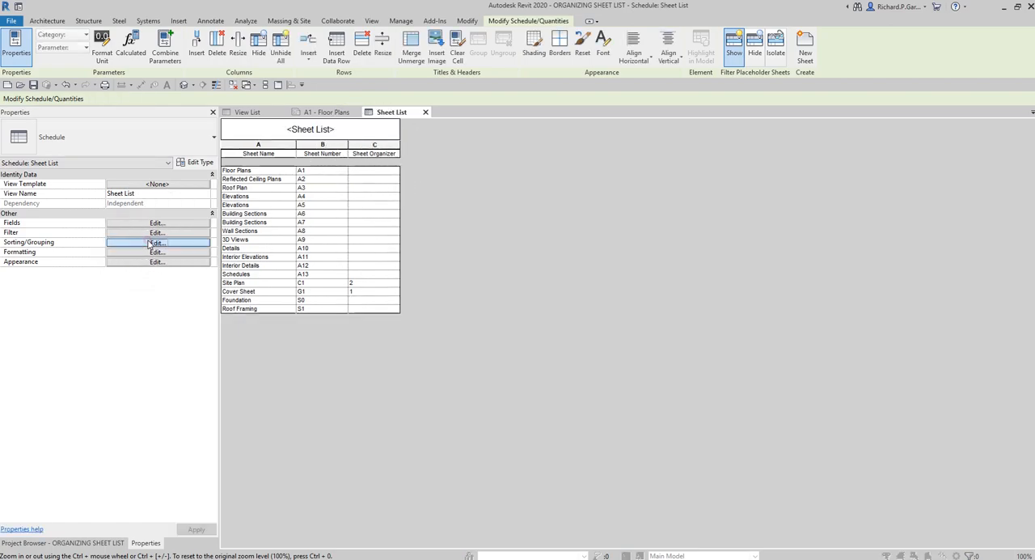
key("ctrl")
left_click(546, 166)
key("ctrl")
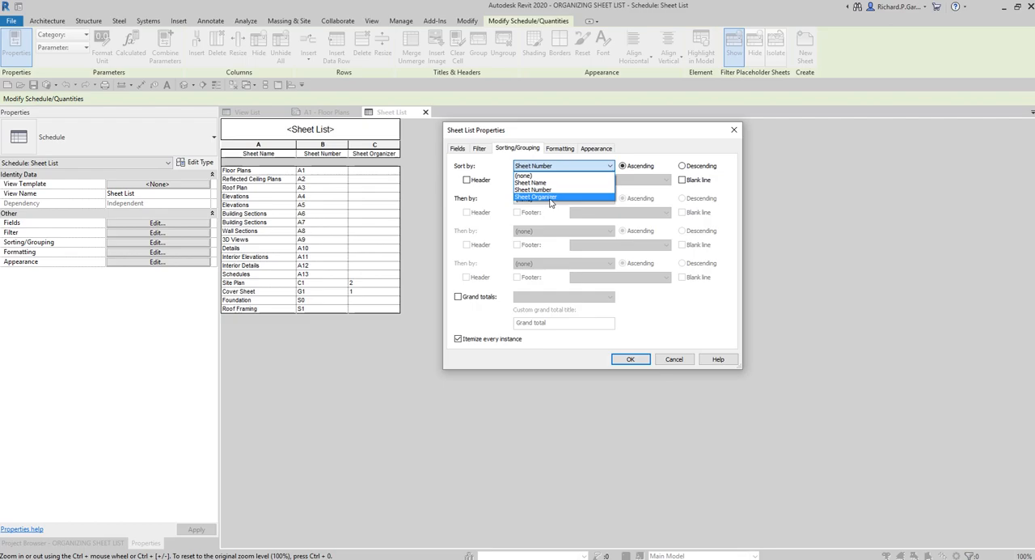
left_click(552, 197)
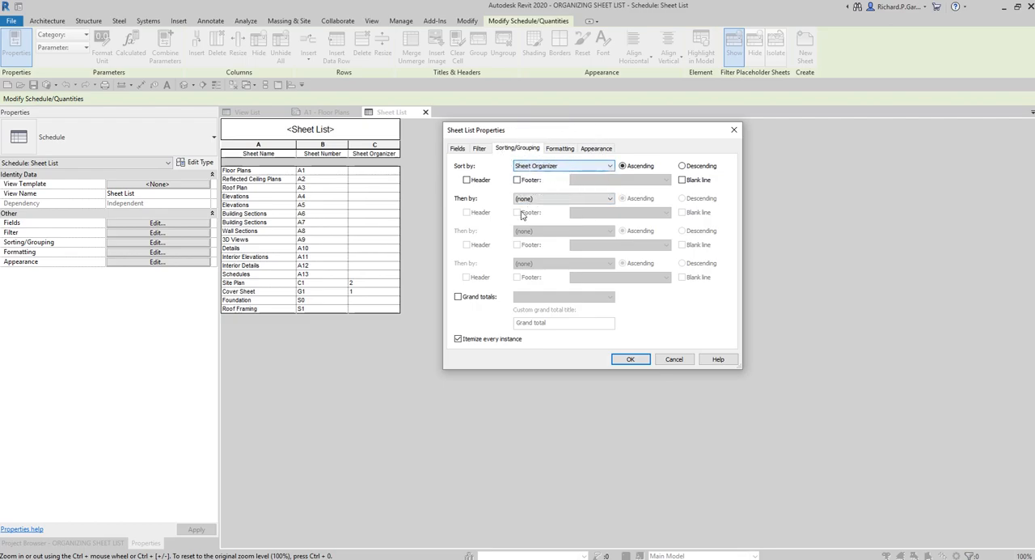
left_click(533, 200)
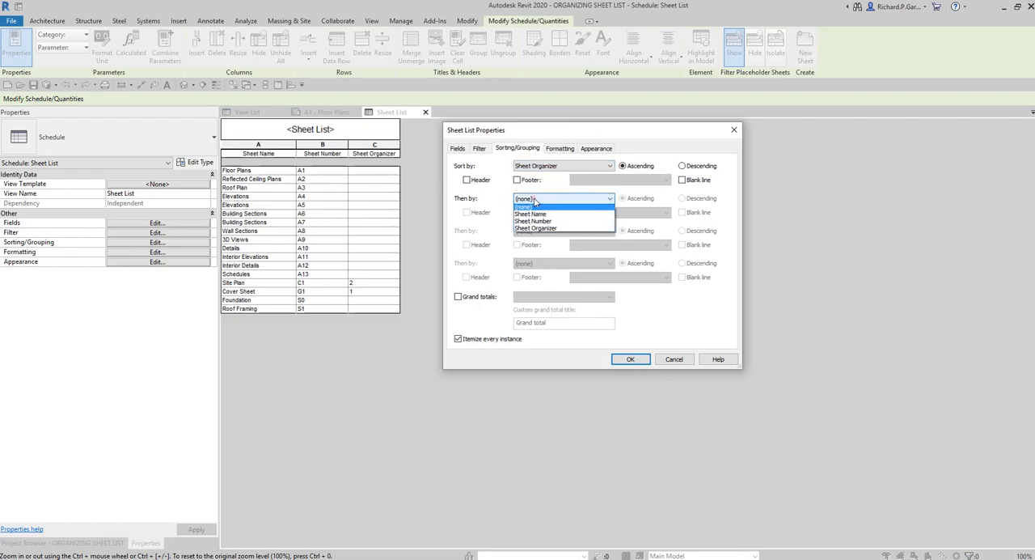
left_click(534, 223)
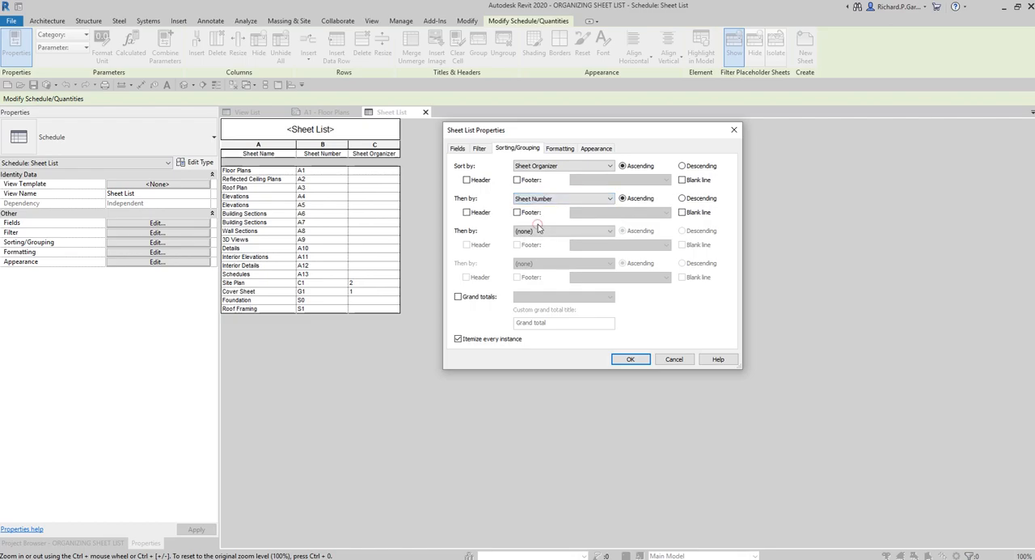
key("ctrl")
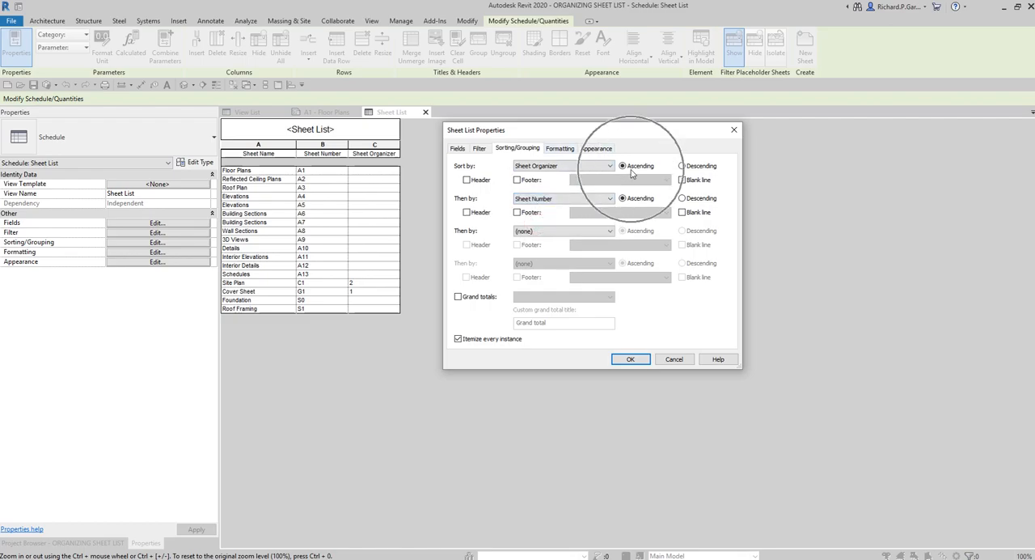
key("ctrl")
key("ctrl")
key("ctrl")
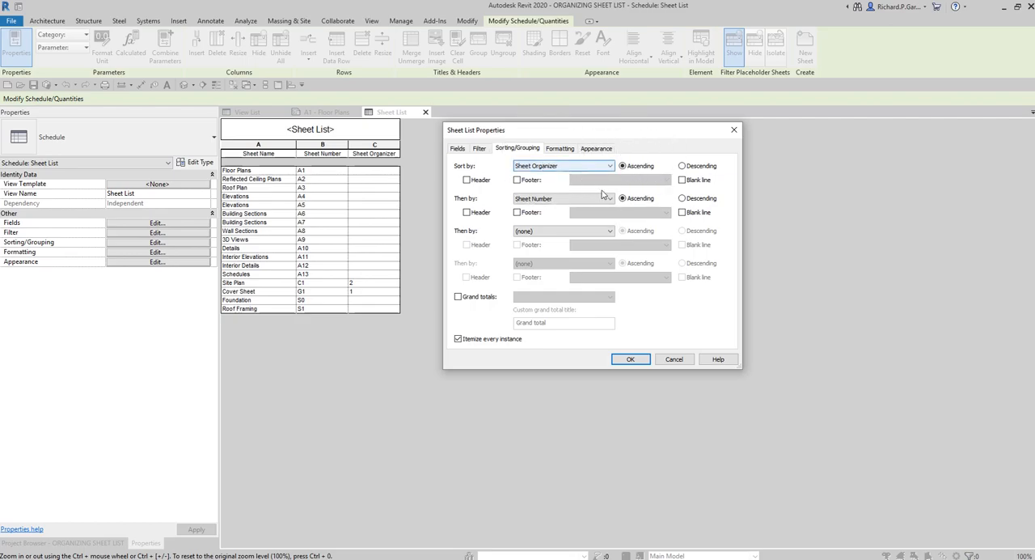
key("ctrl")
left_click(630, 359)
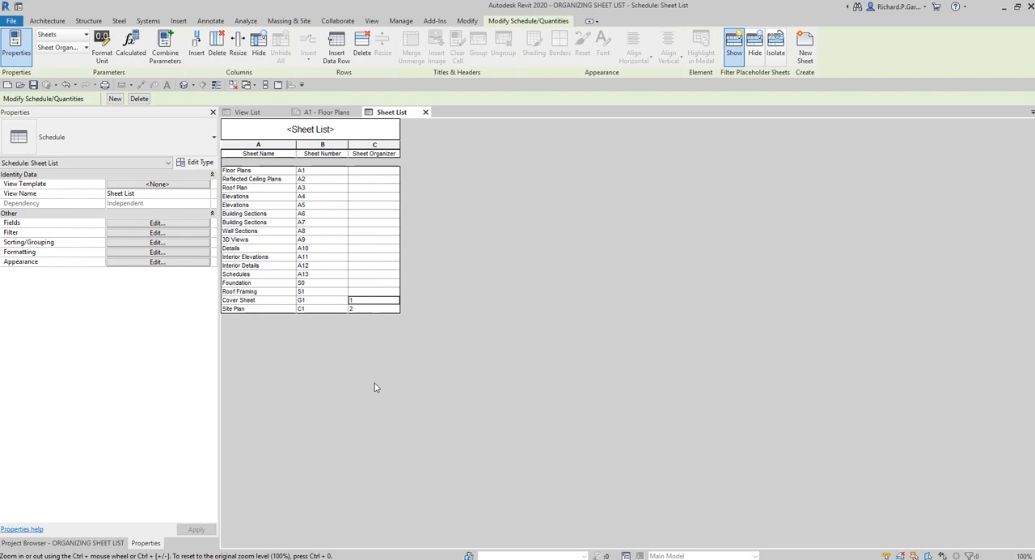
Change the Sheet Organizer sorting of the sheet list to descending order
left_click(154, 243)
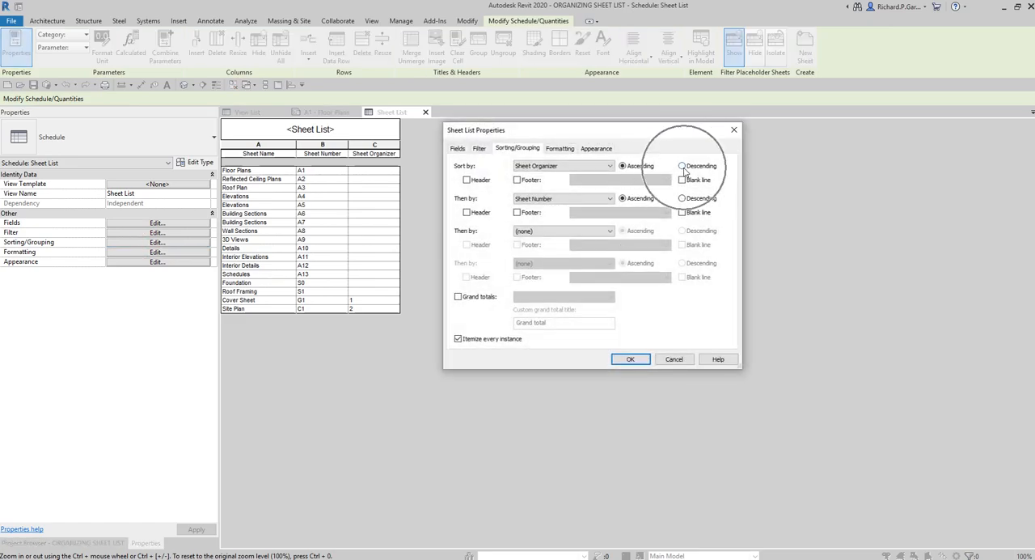
left_click(682, 166)
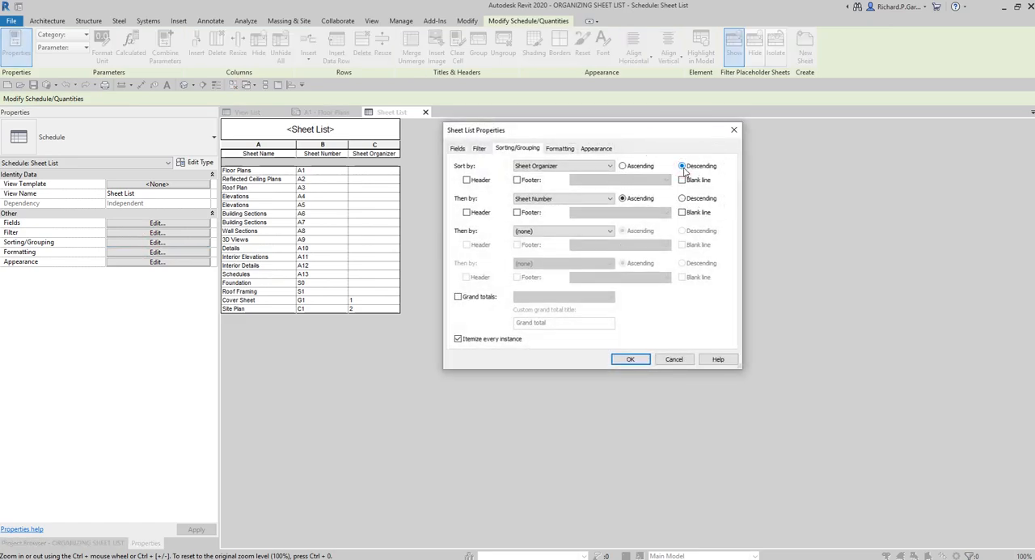
left_click(571, 167)
left_click(633, 360)
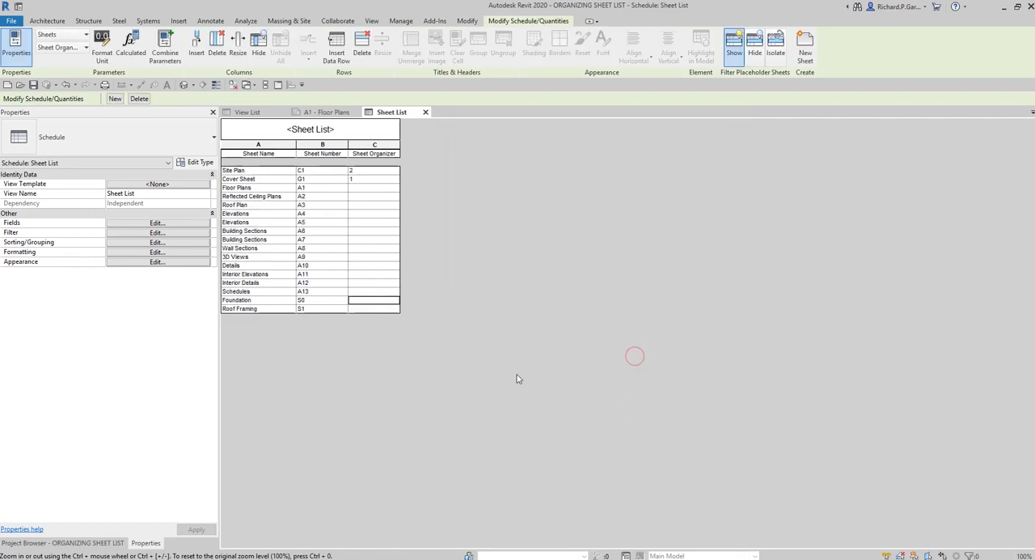
Set the Sheet Organizer value to 2 for the Cover Sheet and 1 for the Site Plan, and check the row order
left_click(234, 175)
key("ctrl")
left_click(356, 180)
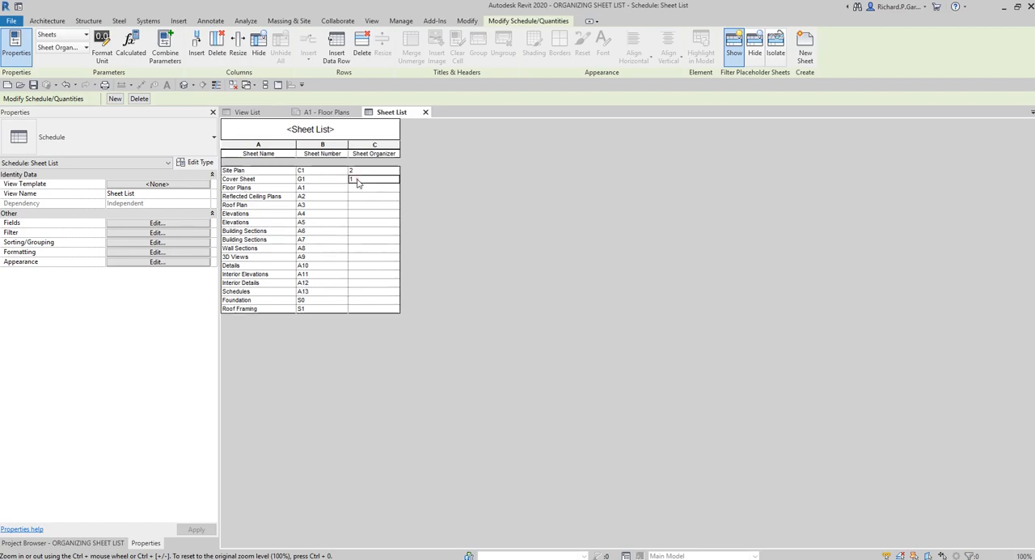
left_click_drag(387, 180, 355, 182)
type("2")
left_click(358, 171)
type("1")
key("Return")
left_click(265, 171)
key("ctrl")
left_click(265, 170)
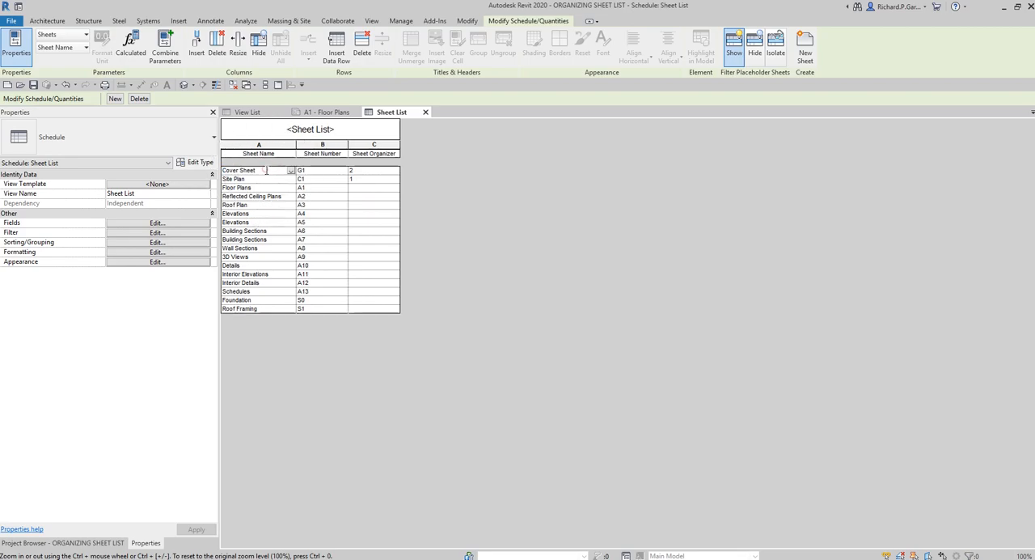
left_click(262, 178)
key("ctrl")
left_click(341, 379)
Create a new sheet from the G1 - Cover Sheet placeholder with the B 11 x 17 Horizontal titleblock
left_click(78, 543)
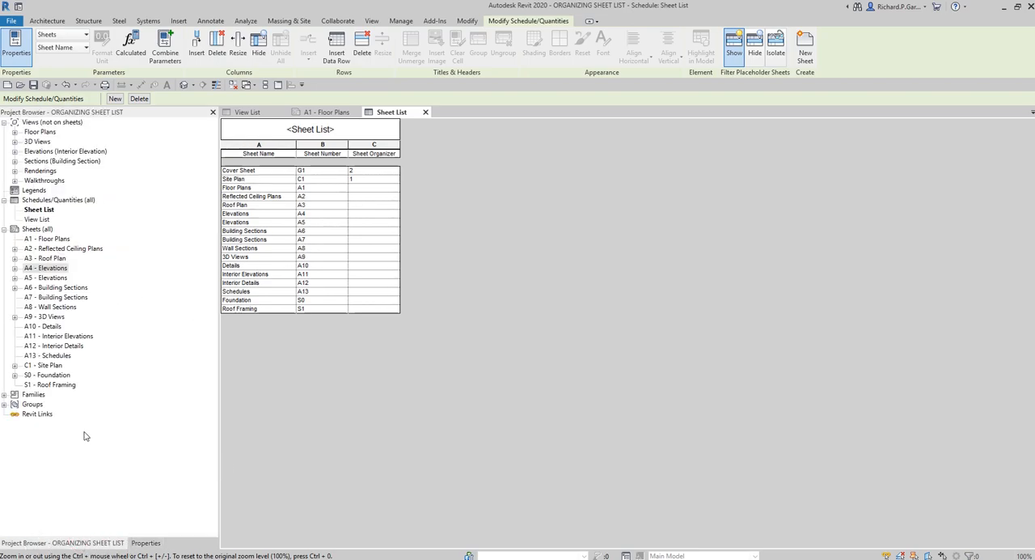
right_click(47, 230)
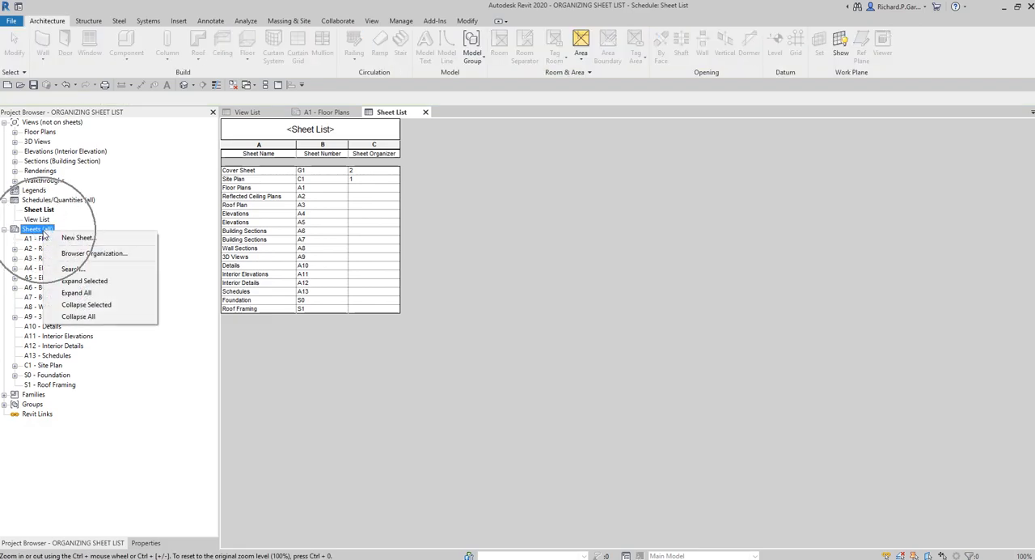
left_click(81, 243)
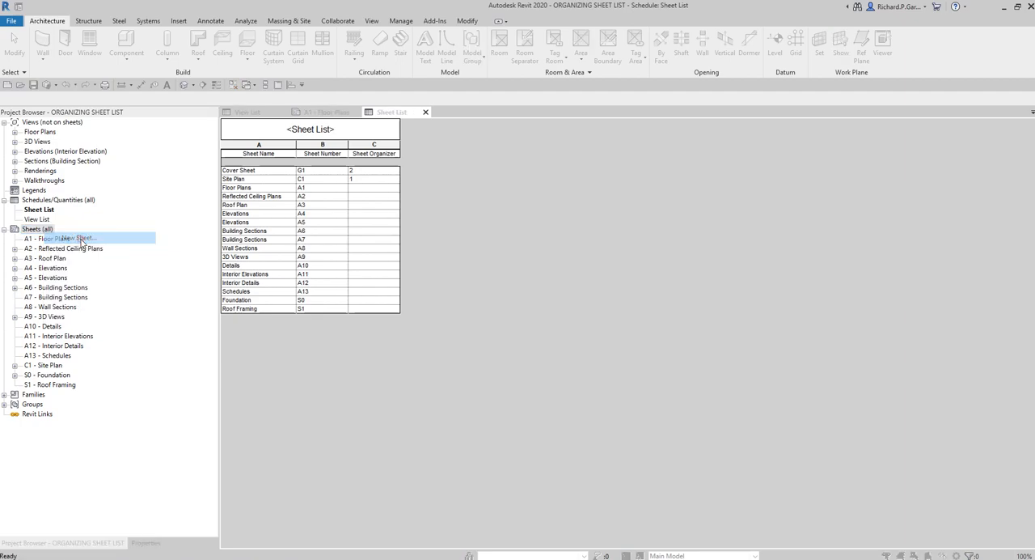
left_click(437, 300)
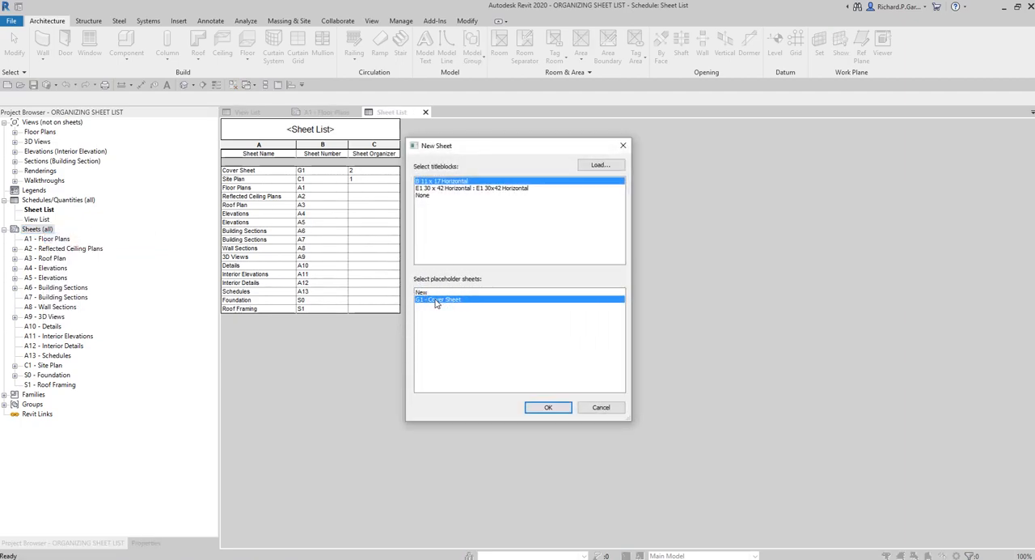
left_click(435, 300)
left_click(457, 182)
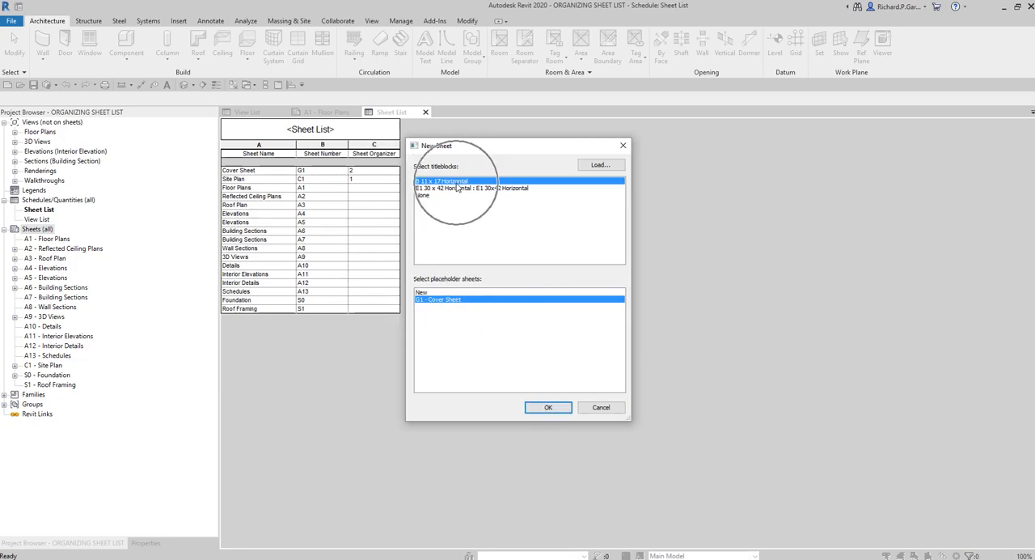
left_click(549, 408)
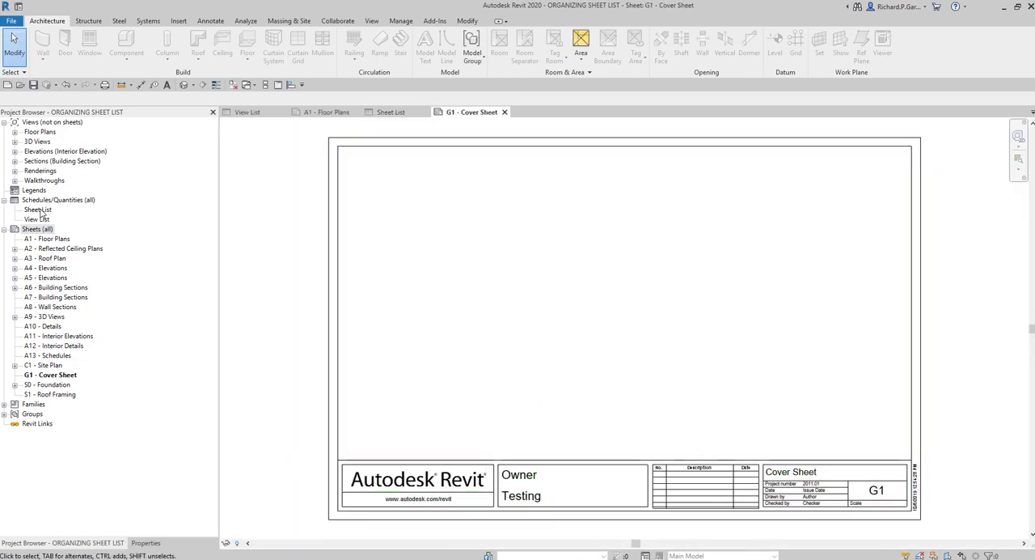
Place the Sheet List schedule on the G1 - Cover Sheet sheet, near the titleblock's upper-left corner
left_click_drag(39, 213, 504, 259)
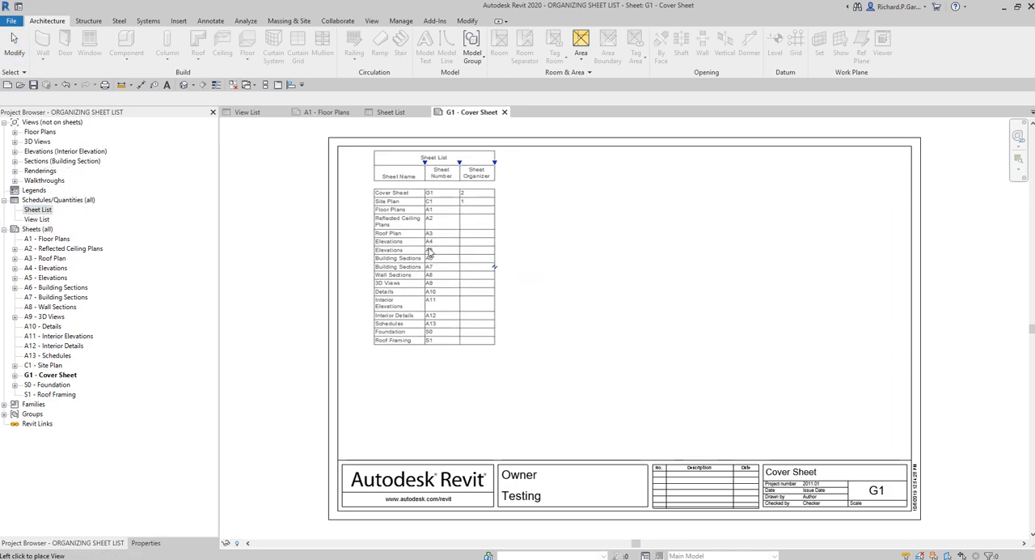
left_click(410, 252)
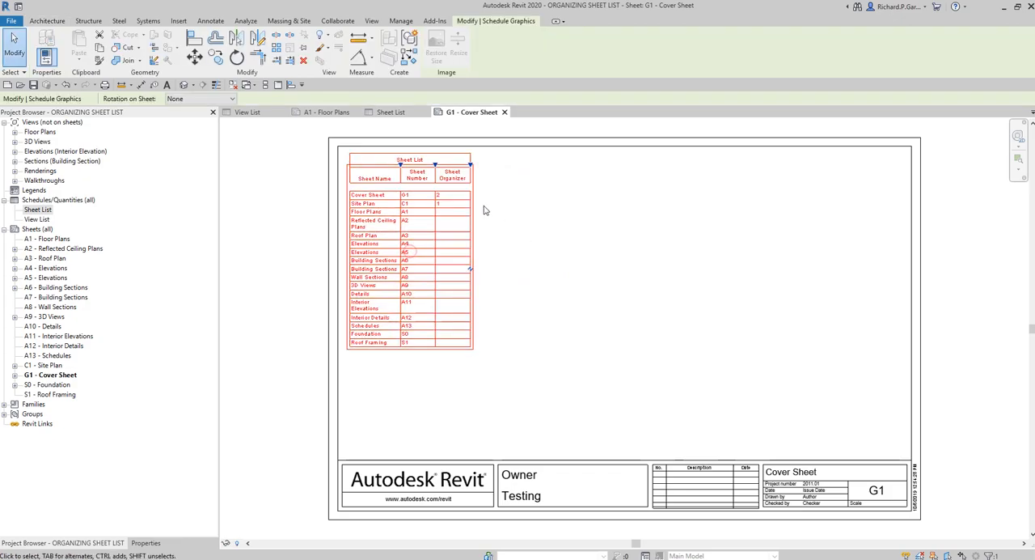
Widen the Sheet Name and Sheet Number columns of the placed Sheet List so each name and heading fits on one line
left_click_drag(404, 166, 432, 174)
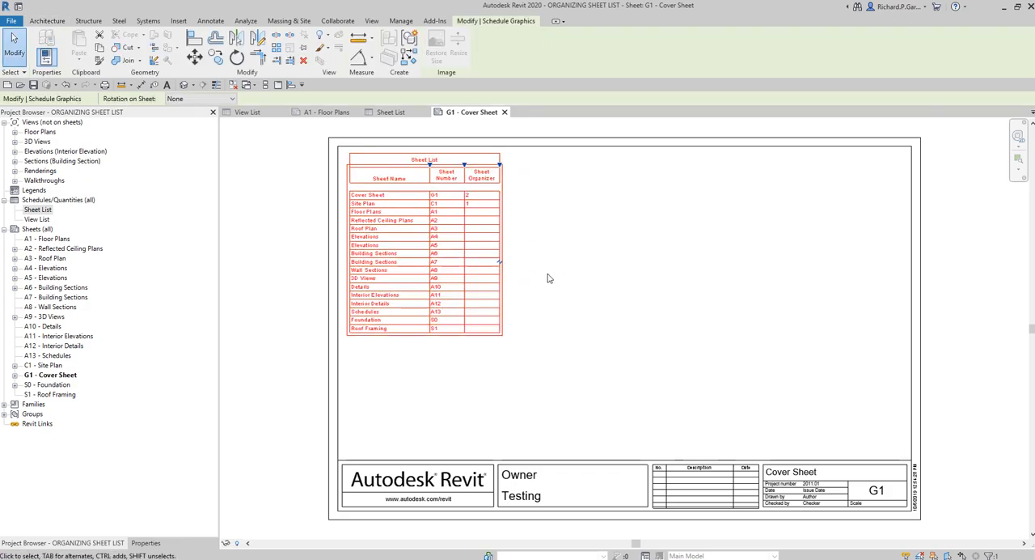
left_click(608, 318)
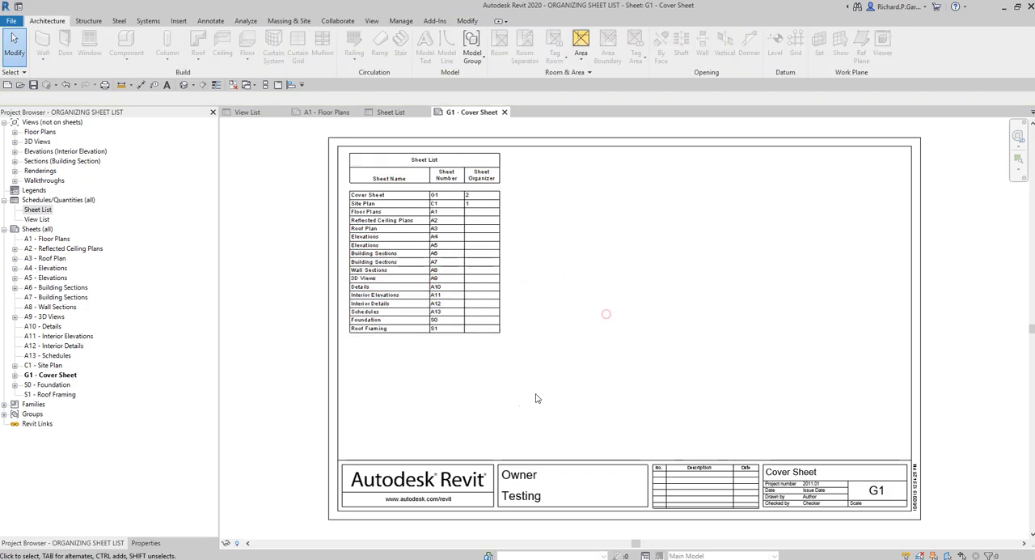
left_click(500, 165)
left_click_drag(464, 166, 526, 166)
left_click(569, 201)
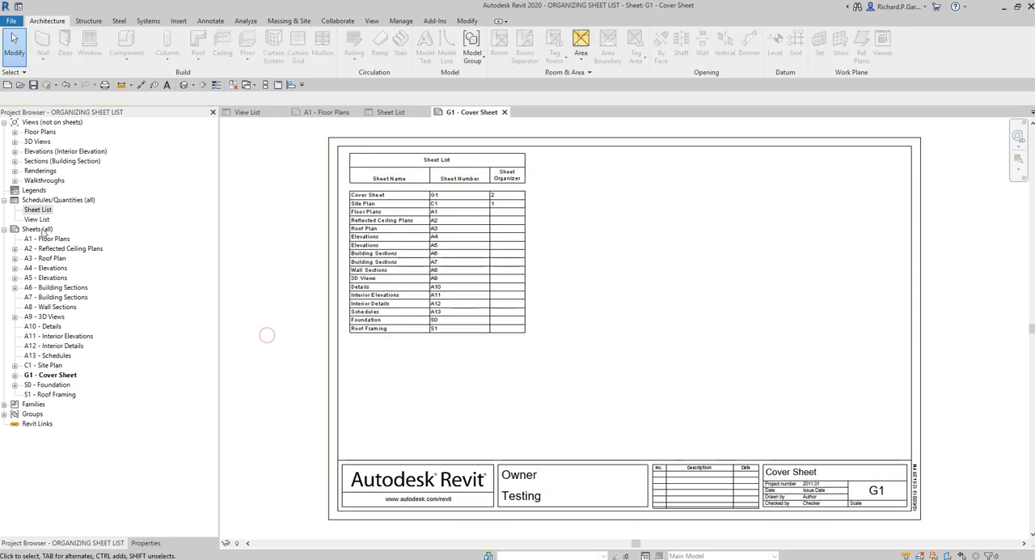
Open the Sheet List schedule and make its Sheet Organizer column a hidden field in the formatting properties
left_click(38, 210)
double_click(38, 210)
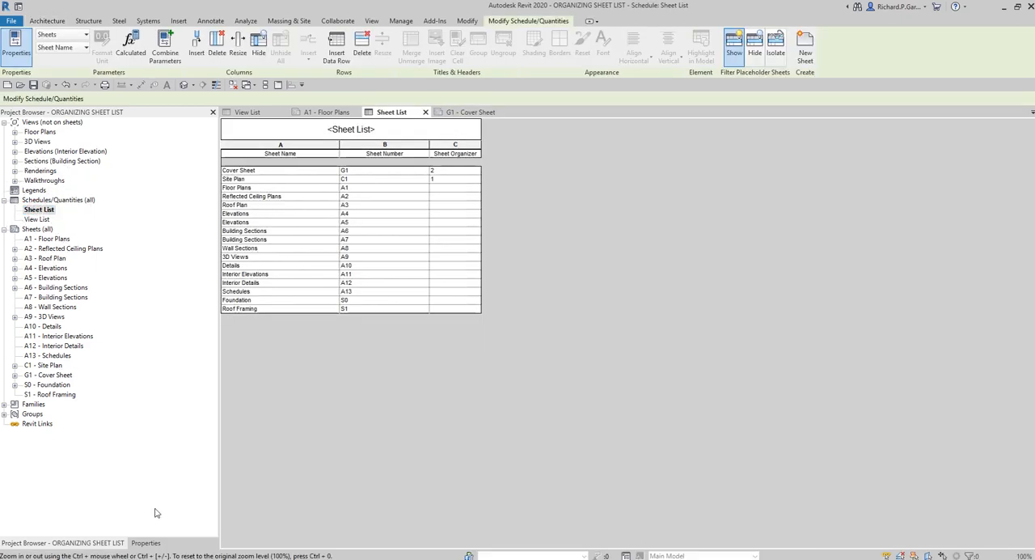
left_click(146, 543)
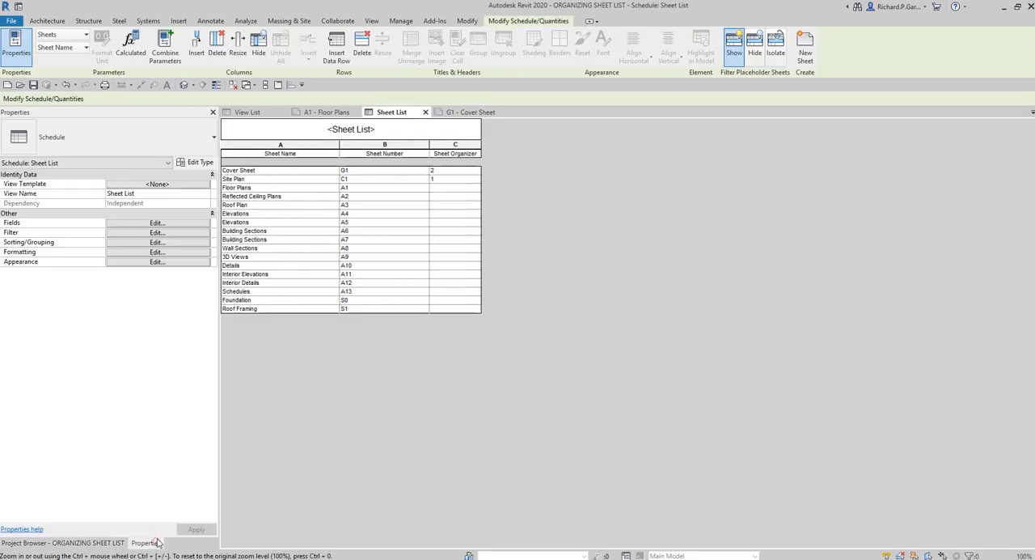
left_click(146, 256)
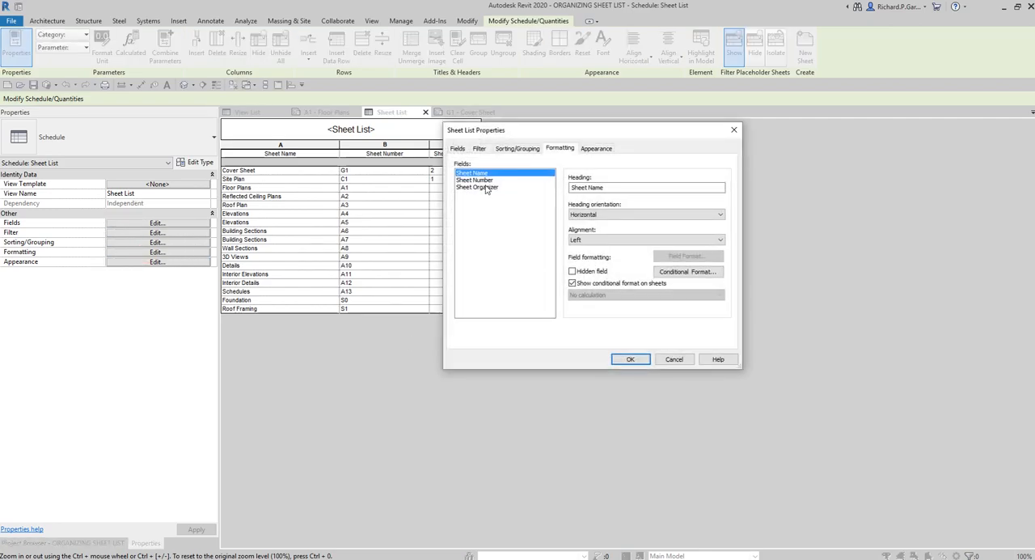
left_click(480, 188)
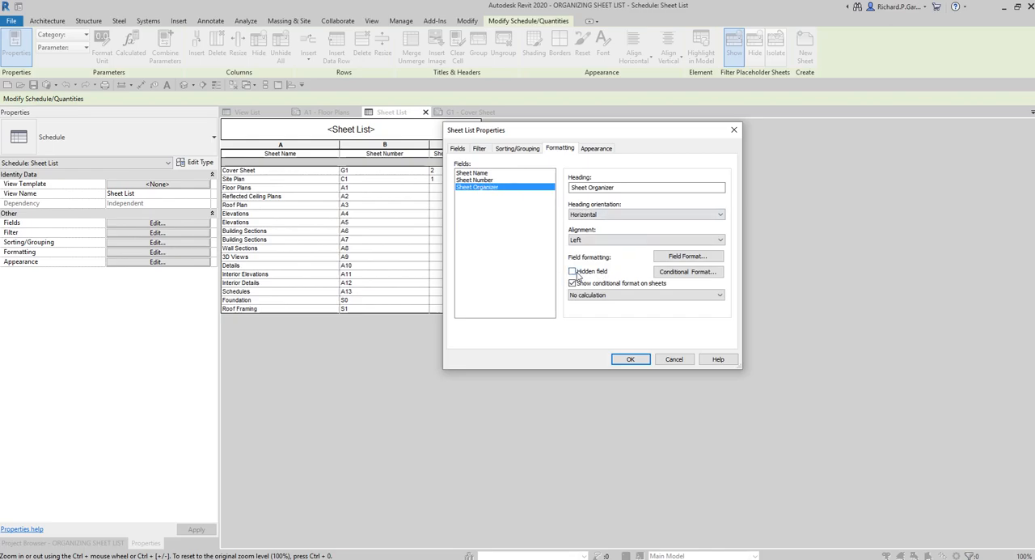
left_click(575, 273)
left_click(630, 359)
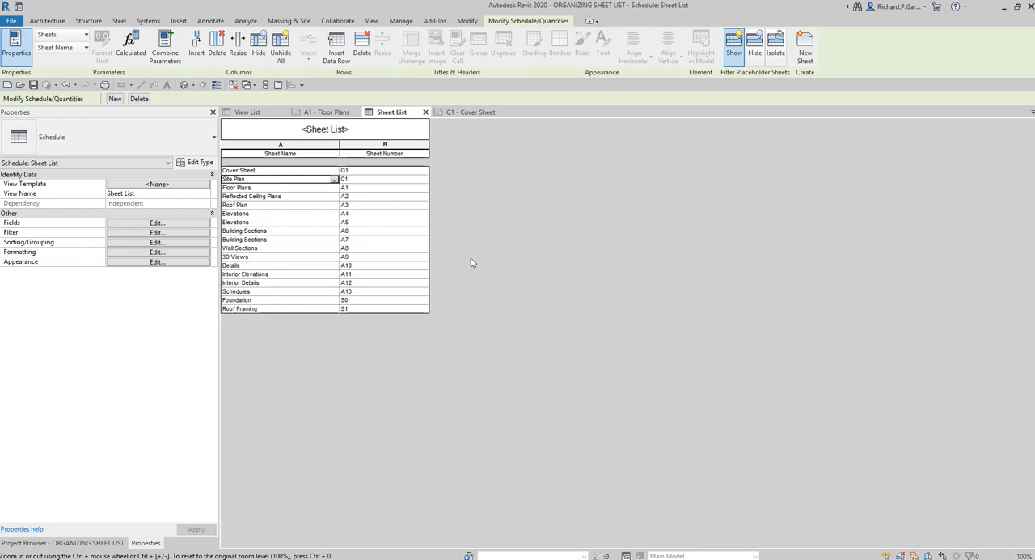
Check the Cover Sheet and Site Plan rows in the schedule, then examine the Sheet List's columns and order on G1 - Cover Sheet
double_click(262, 172)
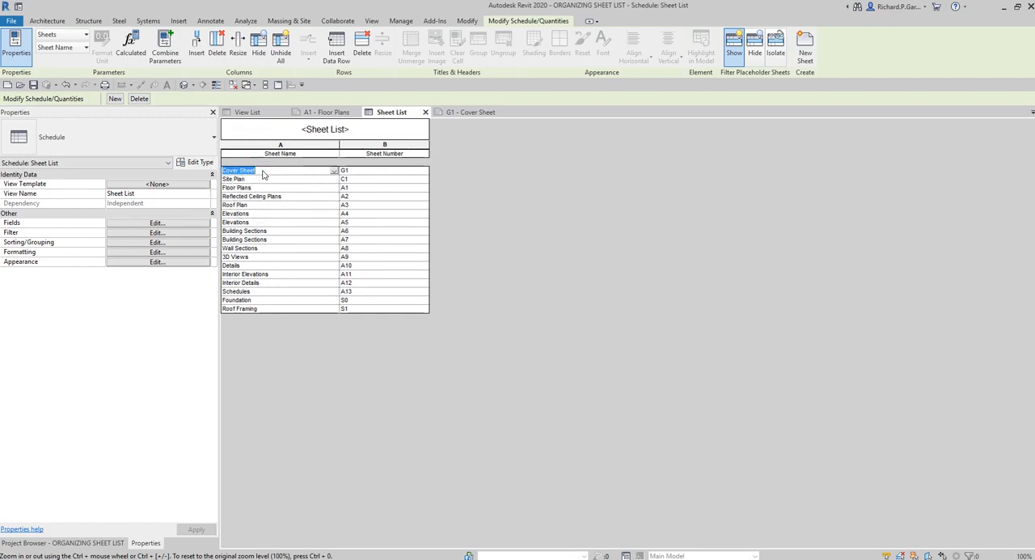
left_click(267, 179)
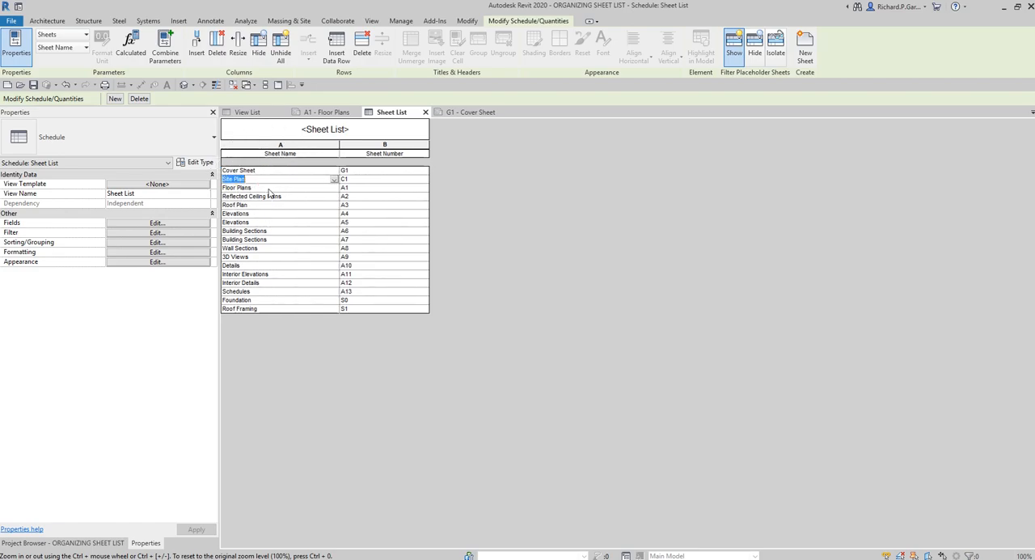
left_click(71, 543)
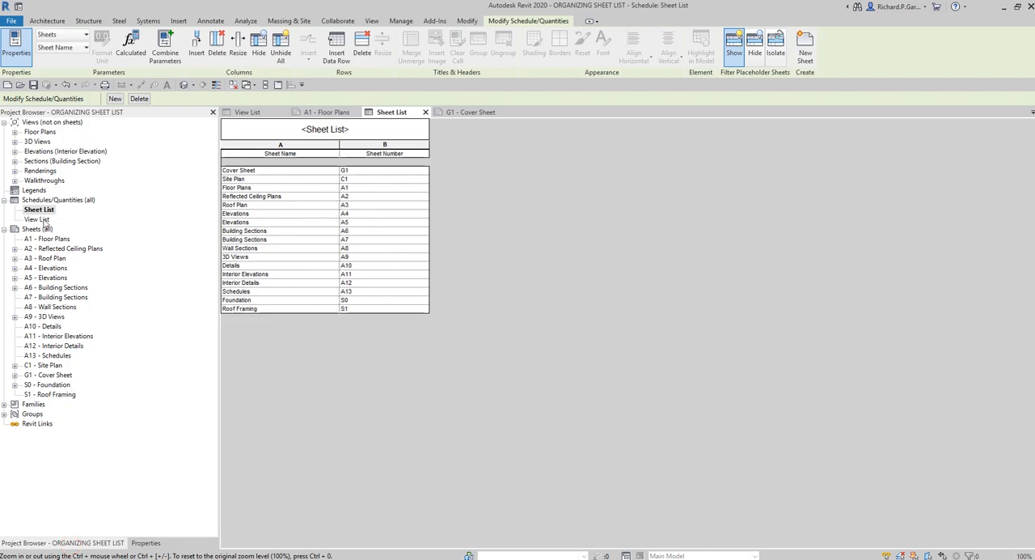
double_click(49, 377)
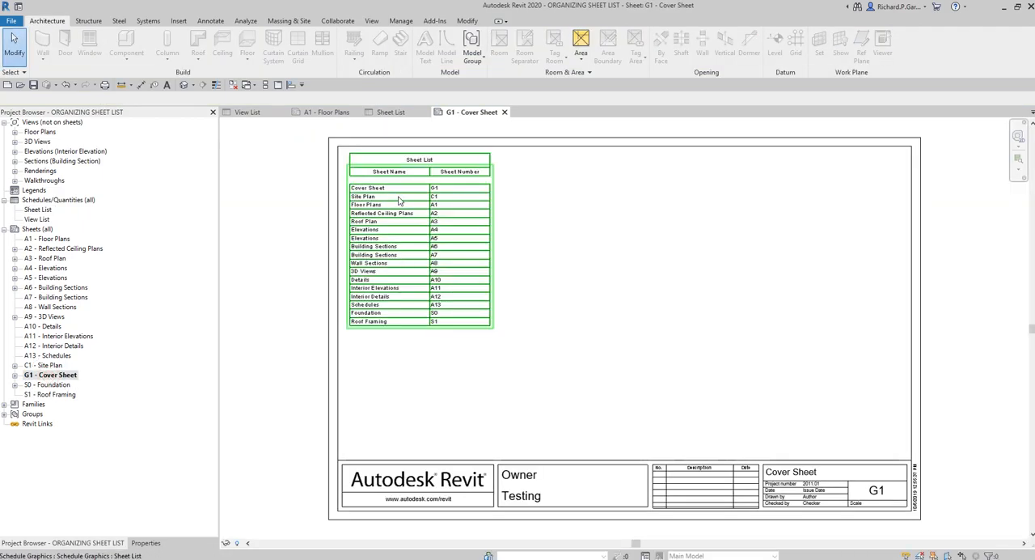
scroll(399, 183, "up", 3)
scroll(362, 304, "up", 2)
scroll(445, 277, "down", 4)
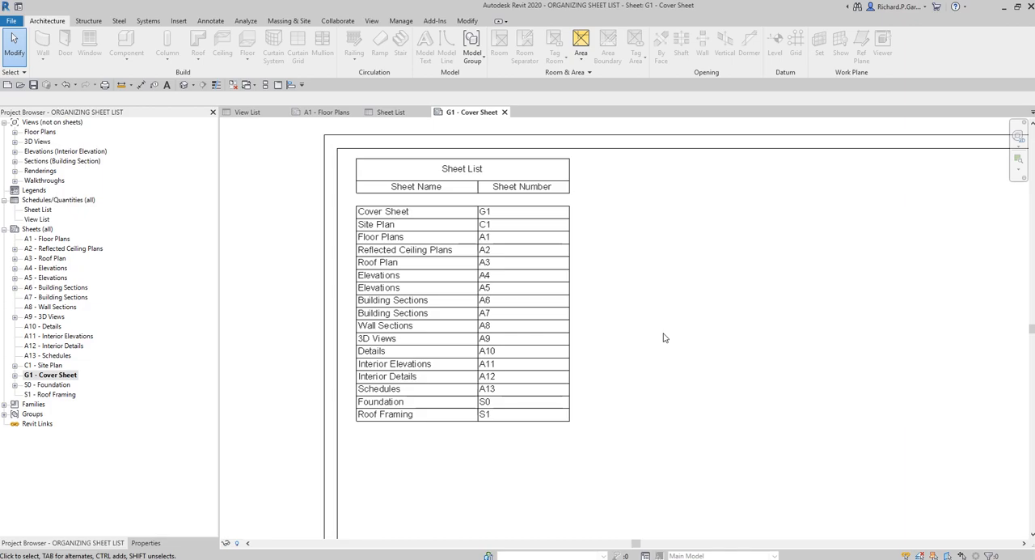
scroll(603, 326, "down", 2)
scroll(654, 331, "up", 1)
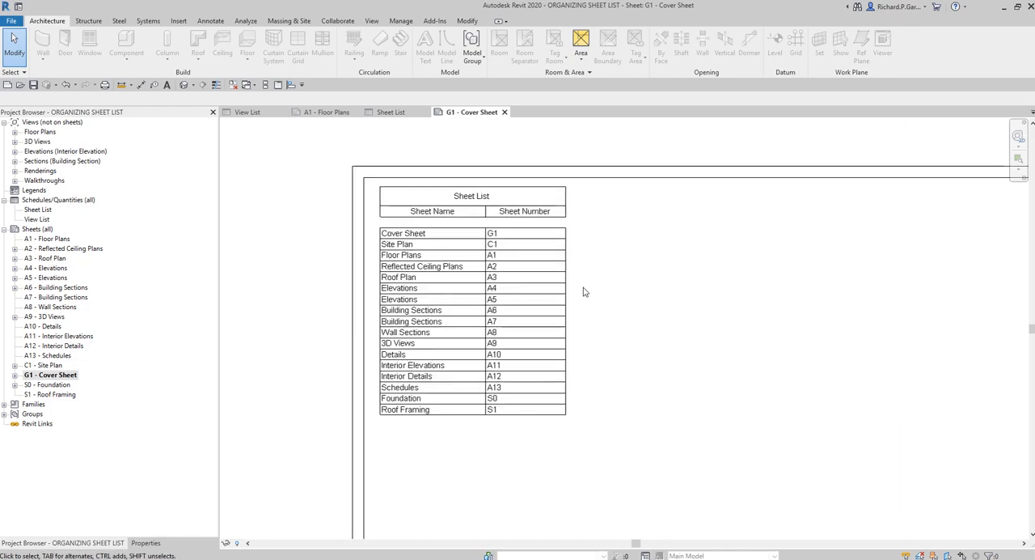
scroll(583, 288, "up", 1)
middle_click_drag(609, 288, 599, 319)
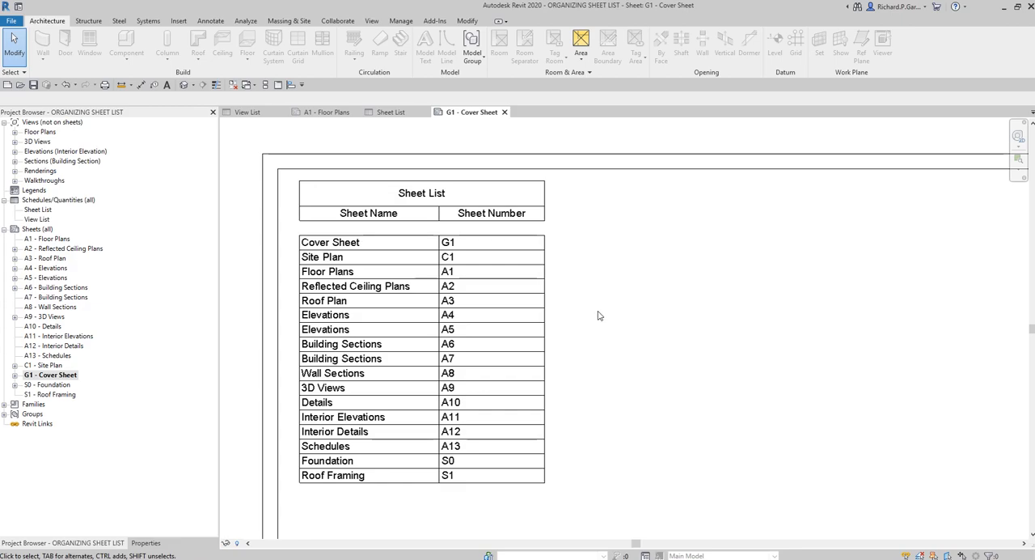